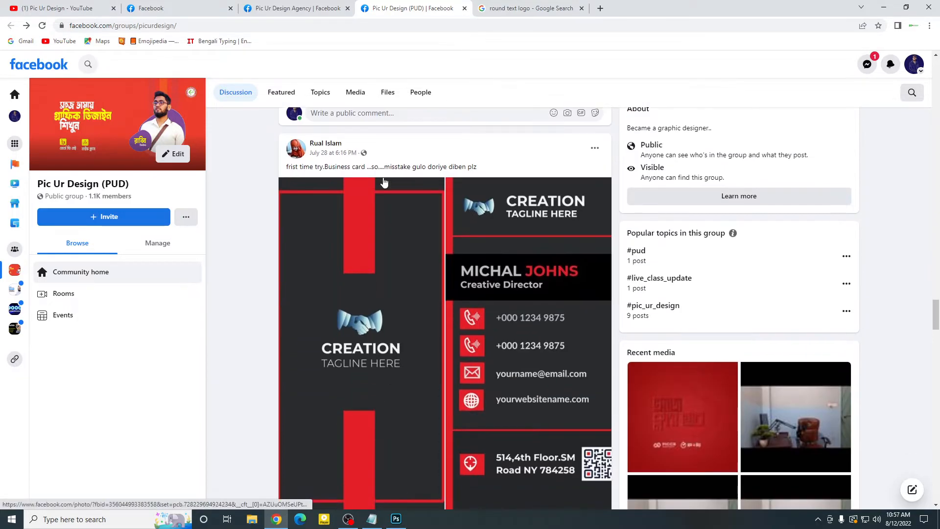
# Step: Switch from the browser to the blank Untitled-1 document in Photoshop
pyautogui.click(886, 8)
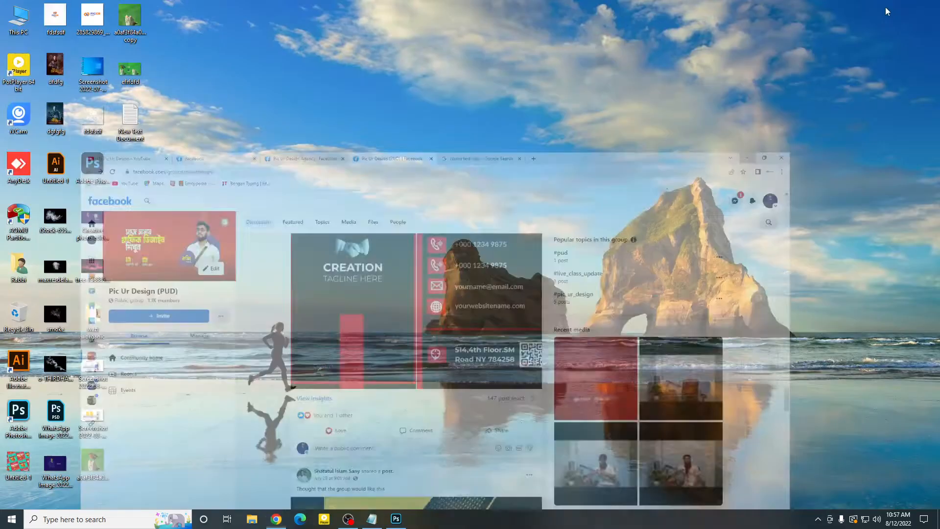
pyautogui.click(396, 520)
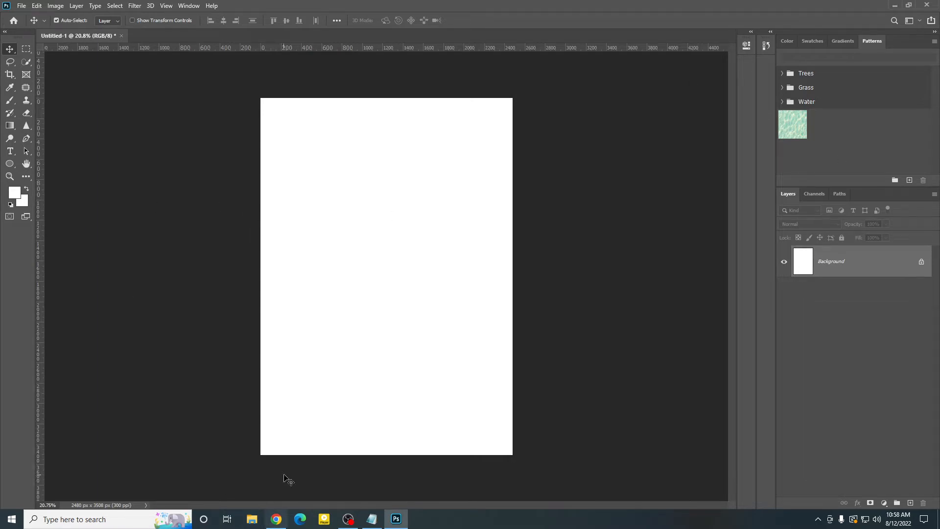
# Step: Switch to Chrome and look through the Pic Ur Design Agency page, the Pic Ur Design (PUD) group posts and the Pic Ur Design YouTube channel
pyautogui.click(278, 519)
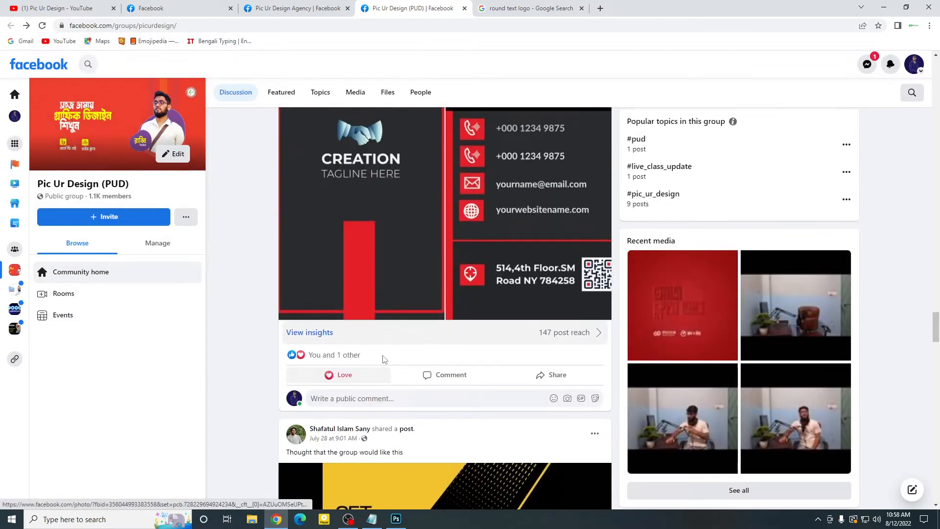
pyautogui.scroll(-5, 213, 279)
pyautogui.click(301, 8)
pyautogui.scroll(-4, 460, 250)
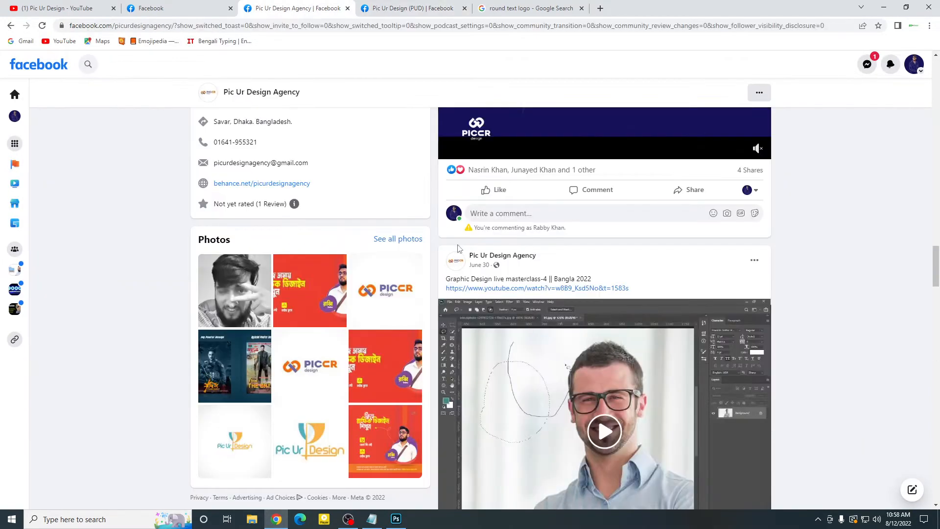
pyautogui.scroll(8, 460, 267)
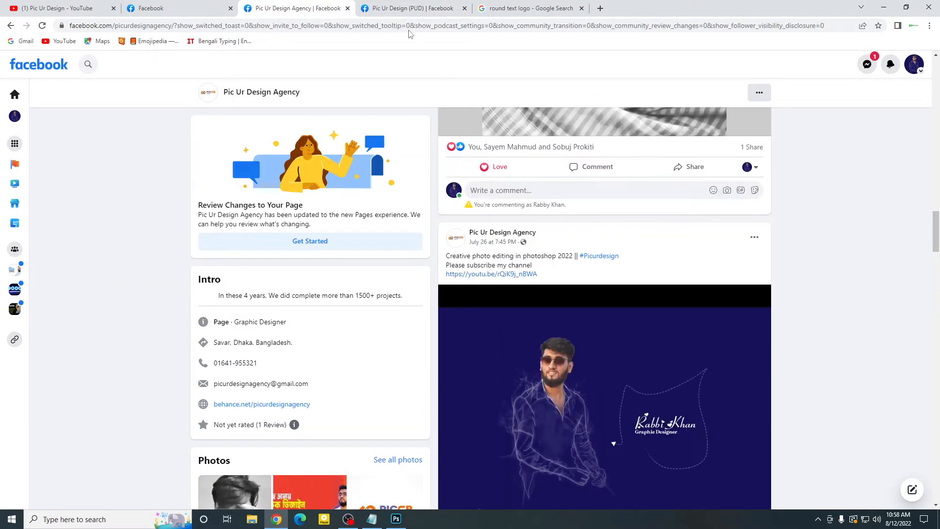
pyautogui.click(404, 6)
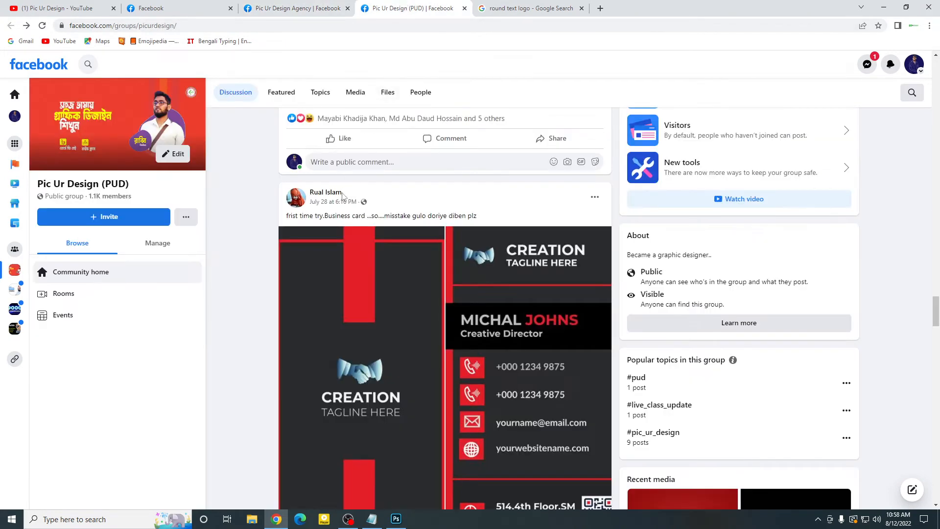
pyautogui.scroll(-1, 456, 317)
pyautogui.scroll(-15, 456, 318)
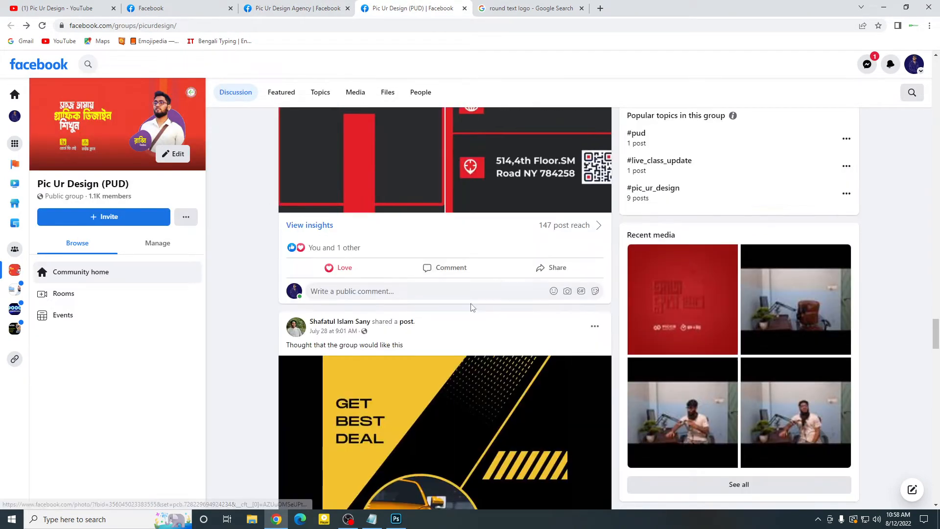
pyautogui.scroll(-15, 472, 307)
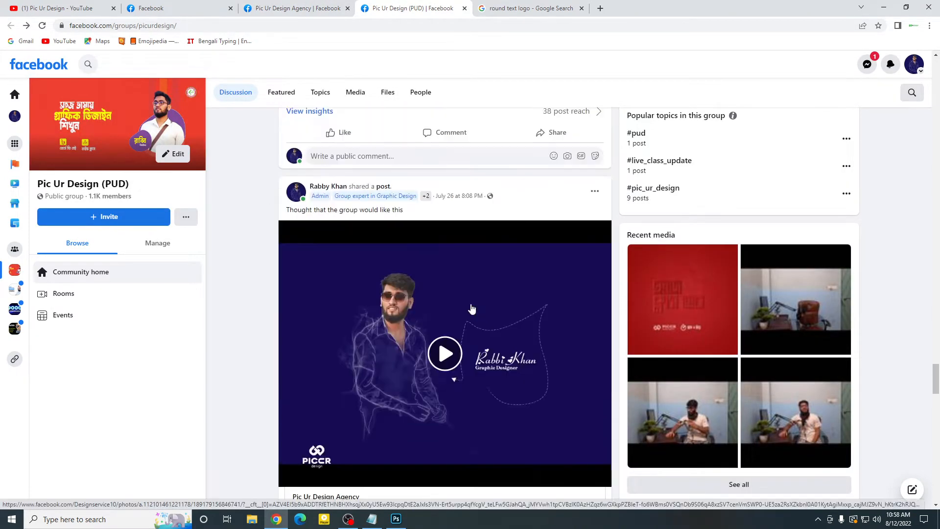
pyautogui.scroll(-10, 471, 307)
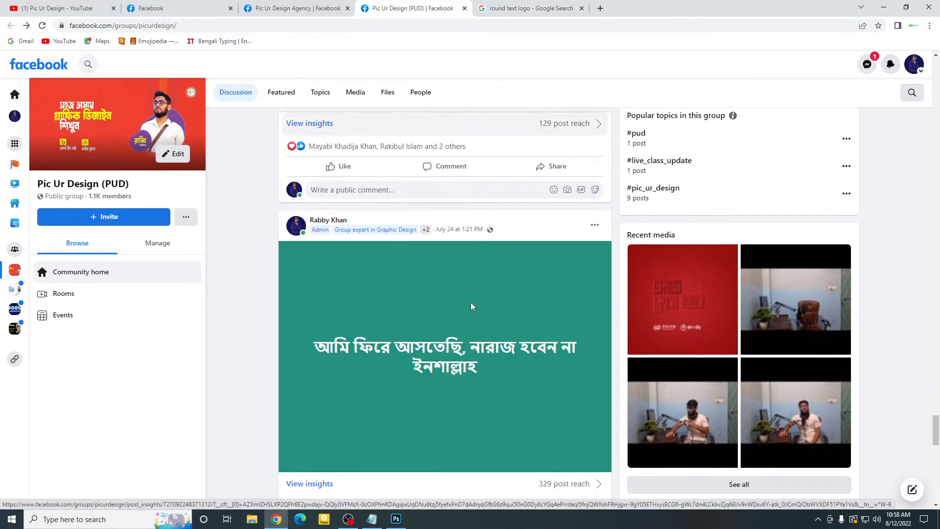
pyautogui.scroll(8, 444, 309)
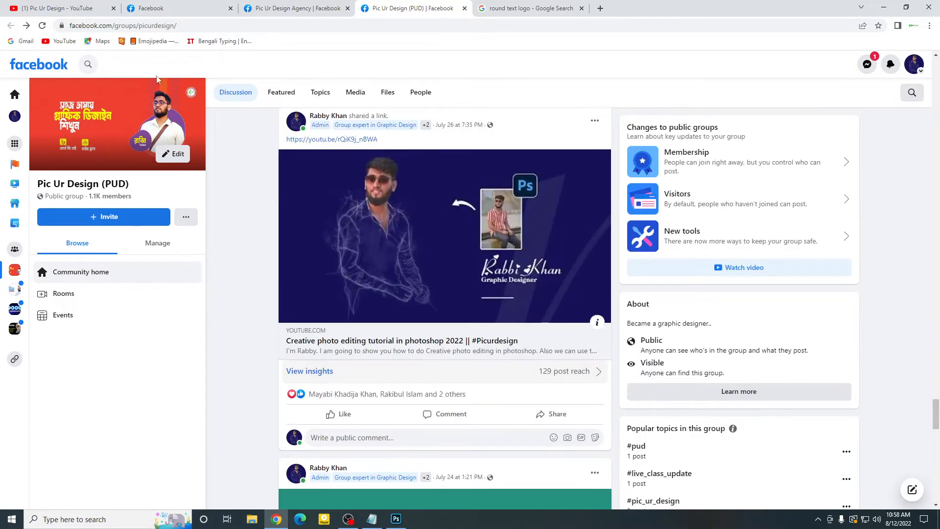
pyautogui.hotkey('ctrl', '1')
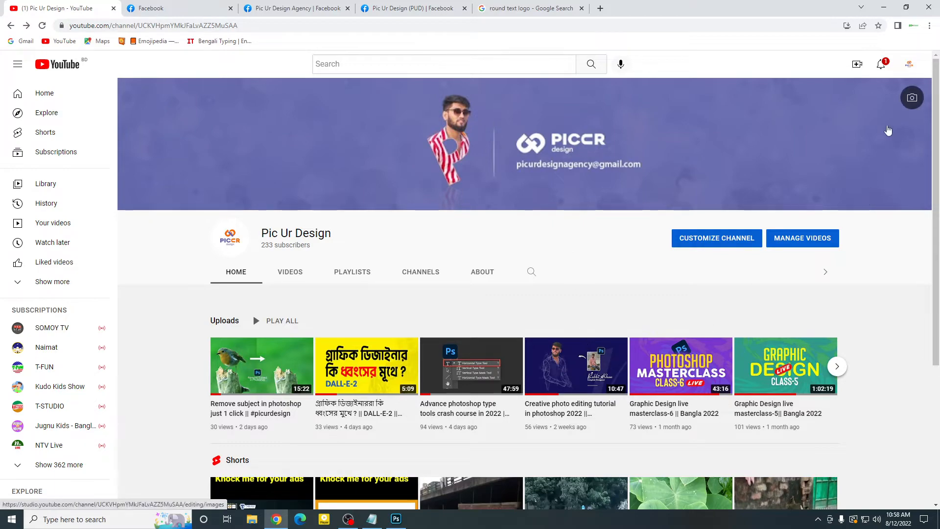
# Step: Switch to Photoshop and add a horizontal "Lorem Ipsum" text layer in the upper part of the page
pyautogui.click(884, 7)
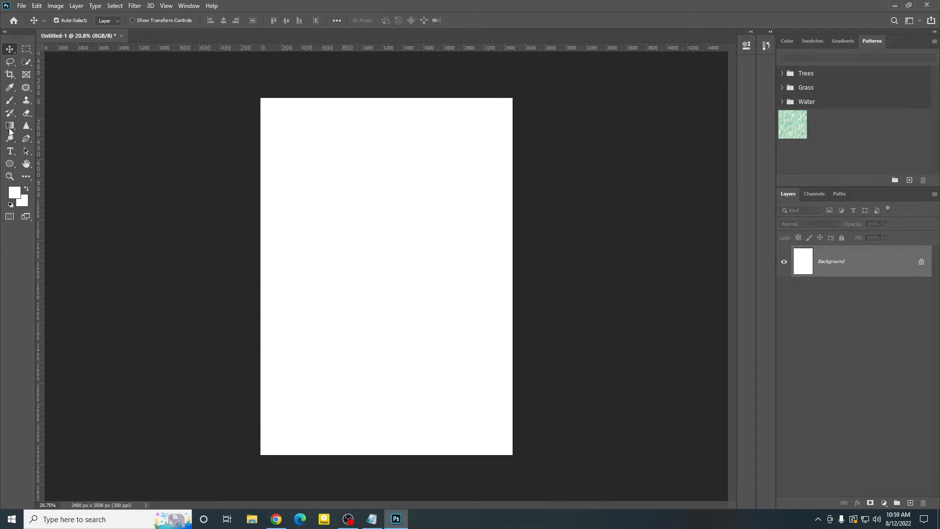
pyautogui.click(10, 153)
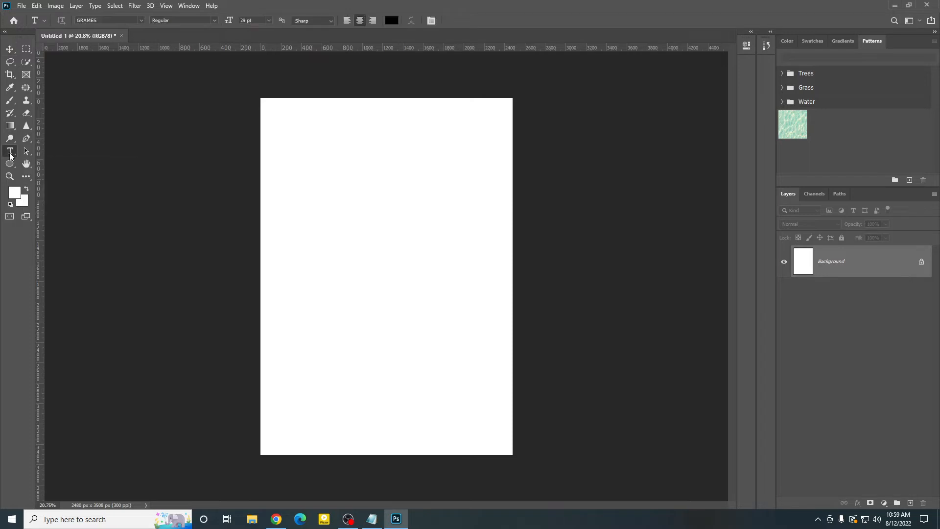
pyautogui.click(53, 153)
pyautogui.click(317, 207)
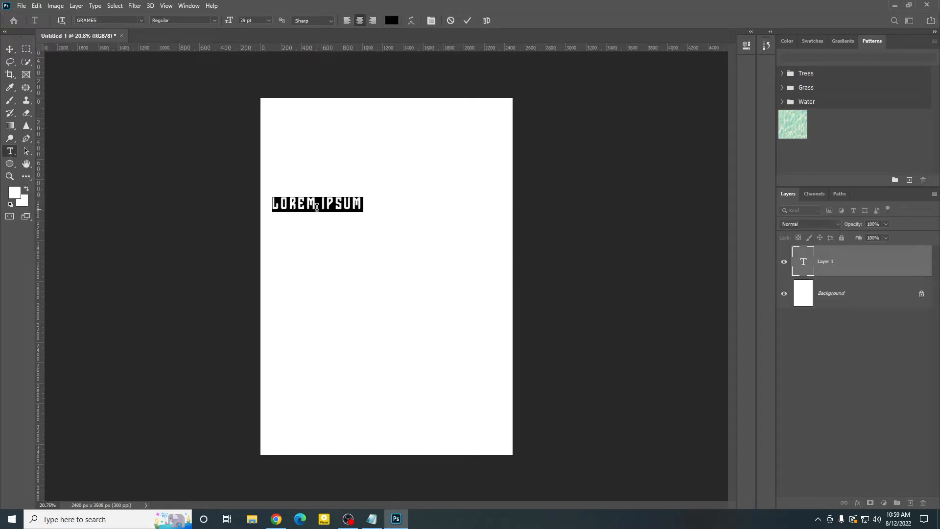
pyautogui.click(466, 20)
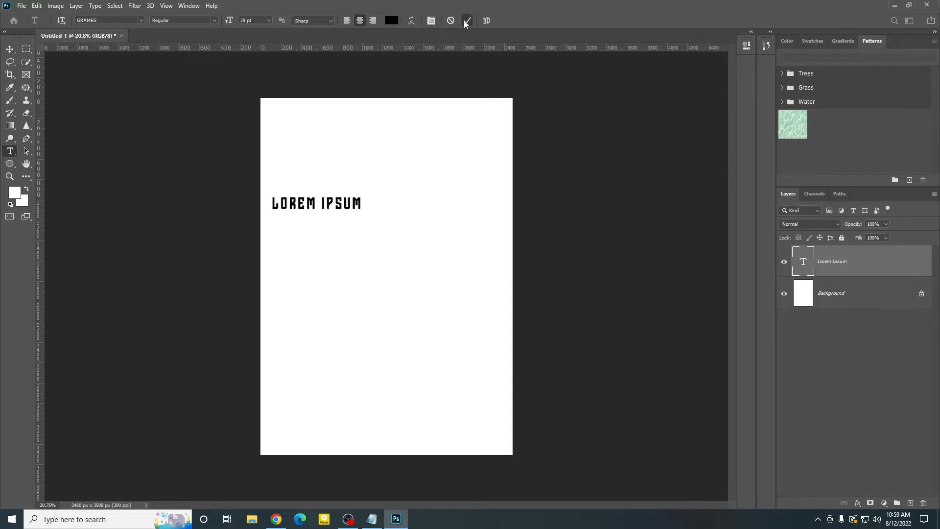
# Step: Move the Lorem Ipsum text up and to the right, roughly centring it across the page
pyautogui.click(11, 49)
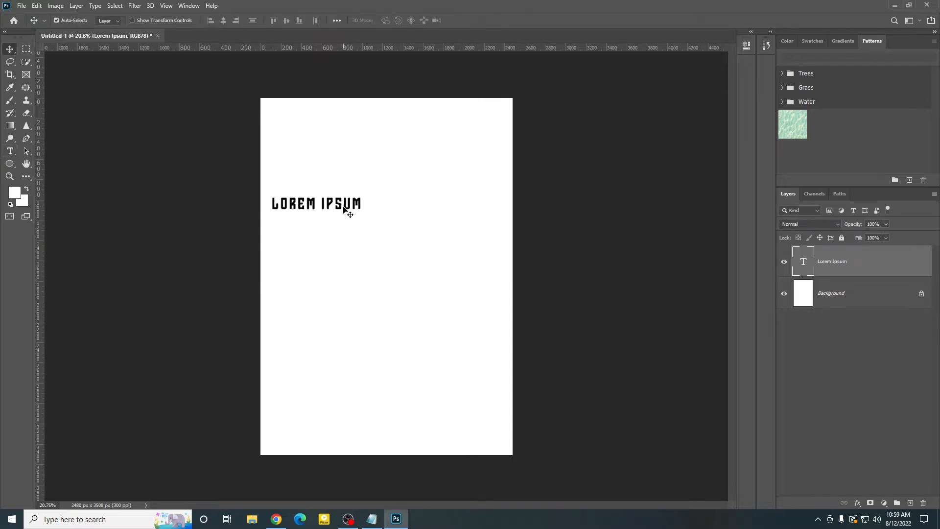
pyautogui.moveTo(349, 210); pyautogui.dragTo(395, 194)
pyautogui.click(388, 217)
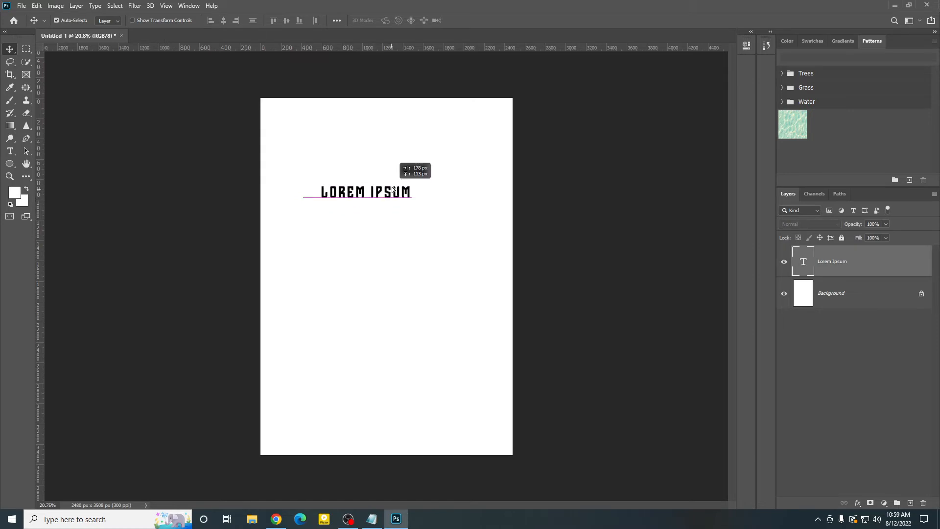
pyautogui.click(378, 246)
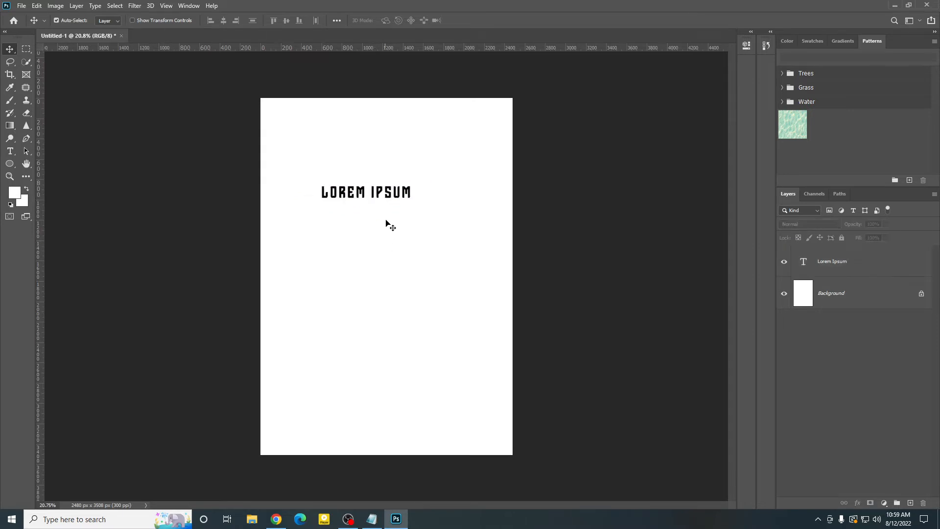
pyautogui.moveTo(410, 189); pyautogui.dragTo(421, 171)
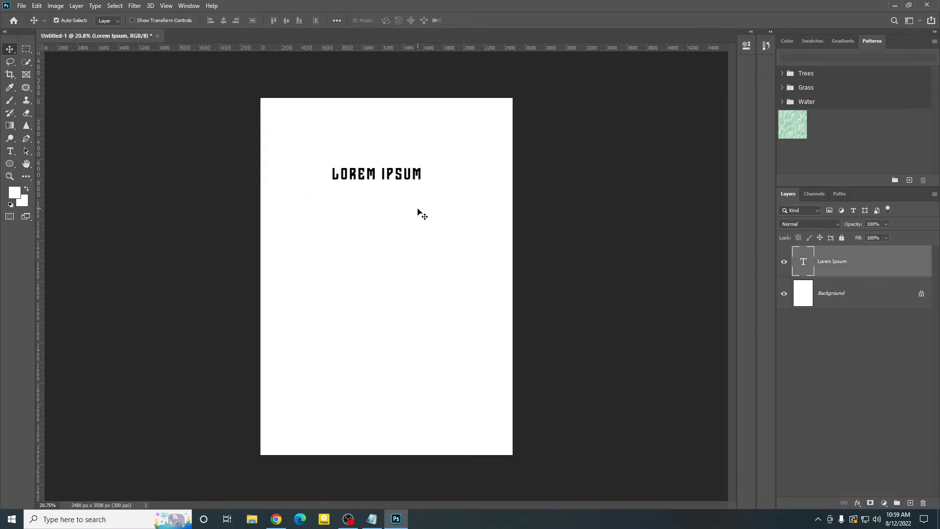
pyautogui.click(363, 155)
pyautogui.click(410, 174)
# Step: Open the Lorem Ipsum layer's text for editing, commit it, and nudge the text slightly down and to the left
pyautogui.doubleClick(802, 262)
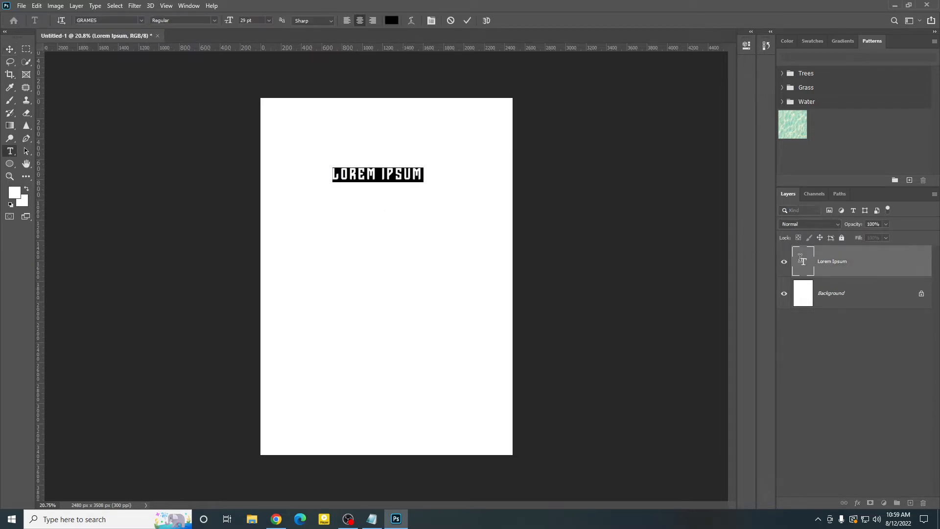
pyautogui.click(471, 21)
pyautogui.press('v')
pyautogui.moveTo(406, 179); pyautogui.dragTo(404, 185)
# Step: Show the Character settings expanded in a floating window and place them beside the page's upper edge
pyautogui.click(189, 5)
pyautogui.moveTo(211, 5)
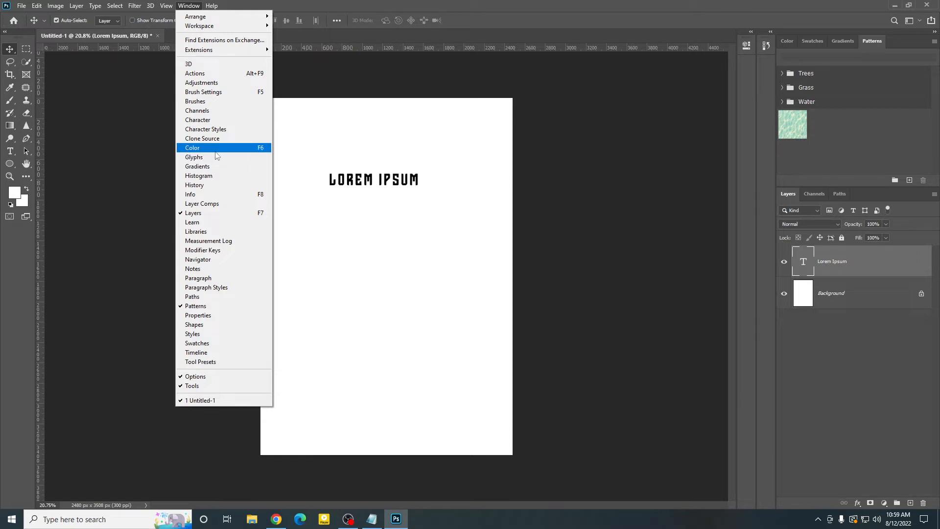
pyautogui.click(199, 119)
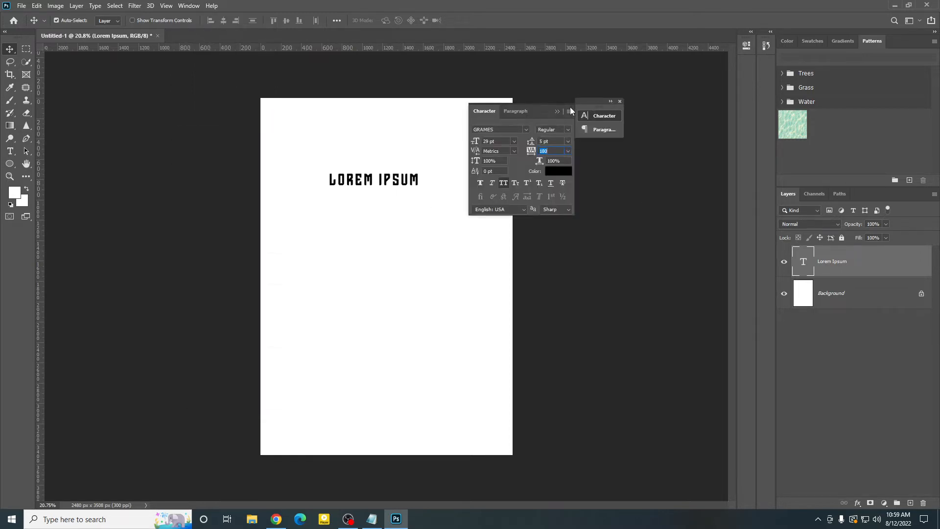
pyautogui.click(620, 144)
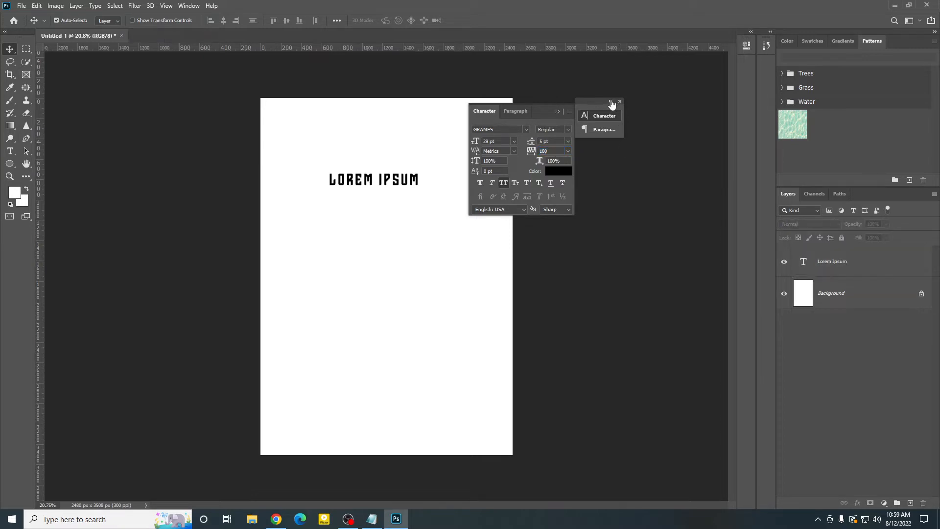
pyautogui.click(611, 102)
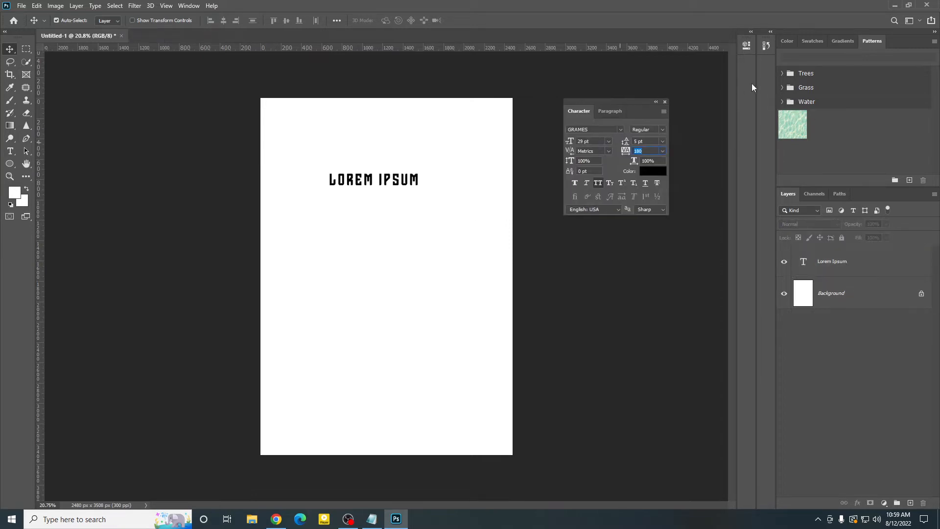
pyautogui.moveTo(607, 103)
pyautogui.mouseDown()
pyautogui.moveTo(744, 93)
pyautogui.moveTo(612, 106)
pyautogui.moveTo(610, 92)
pyautogui.mouseUp()
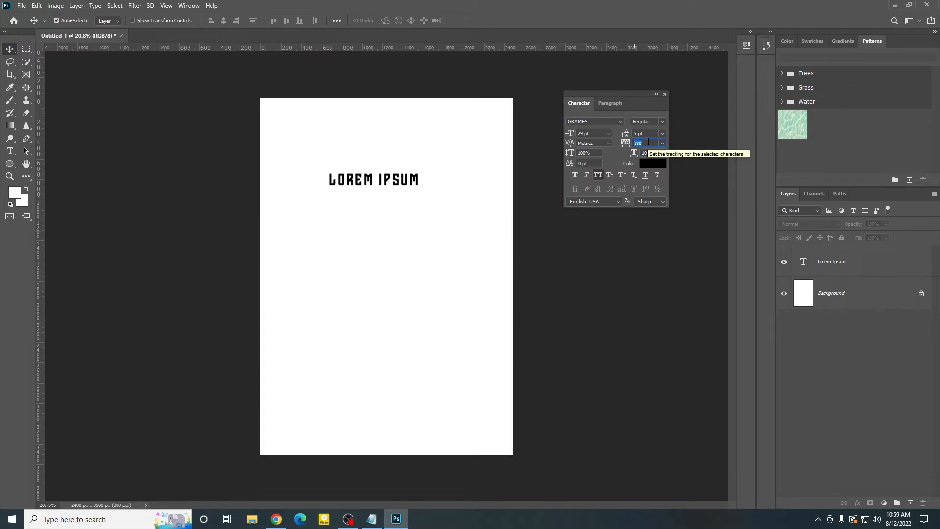
# Step: Set the tracking of the Lorem Ipsum text layer to 0
pyautogui.write('0')
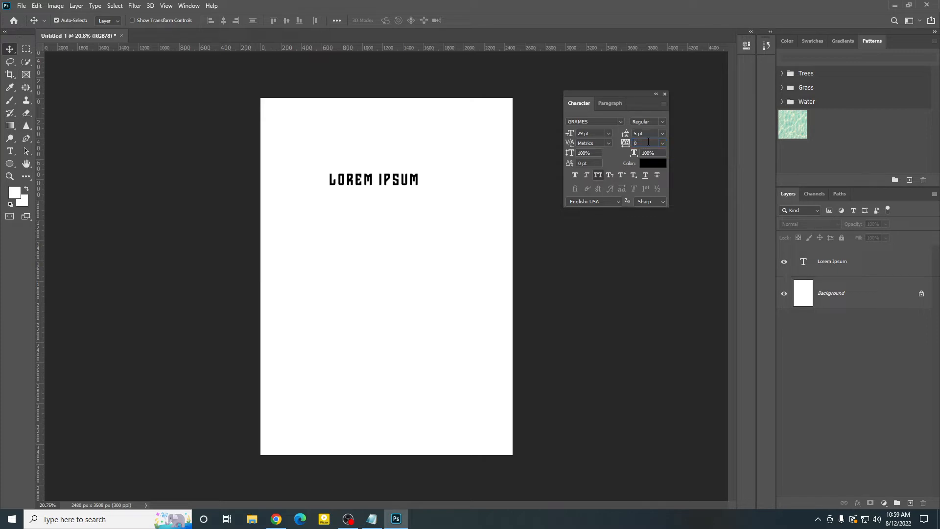
pyautogui.click(862, 267)
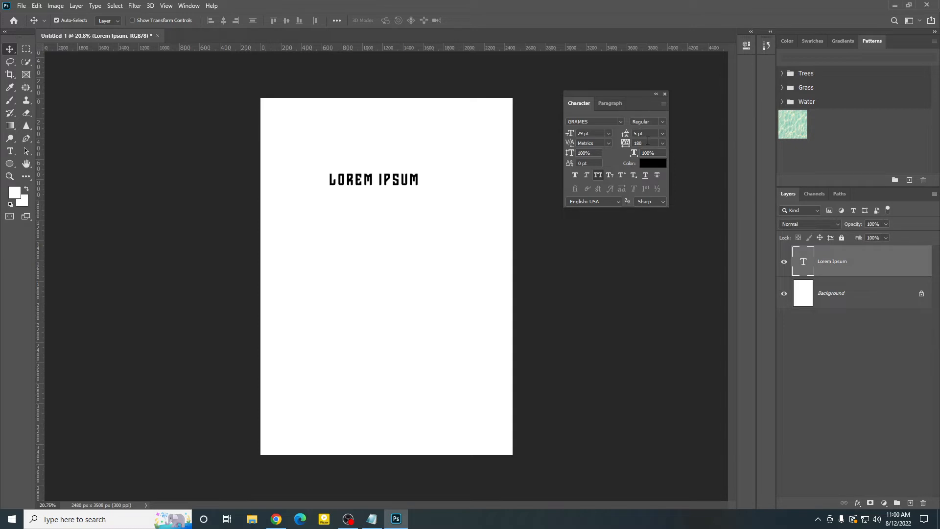
pyautogui.write('0')
pyautogui.press('Return')
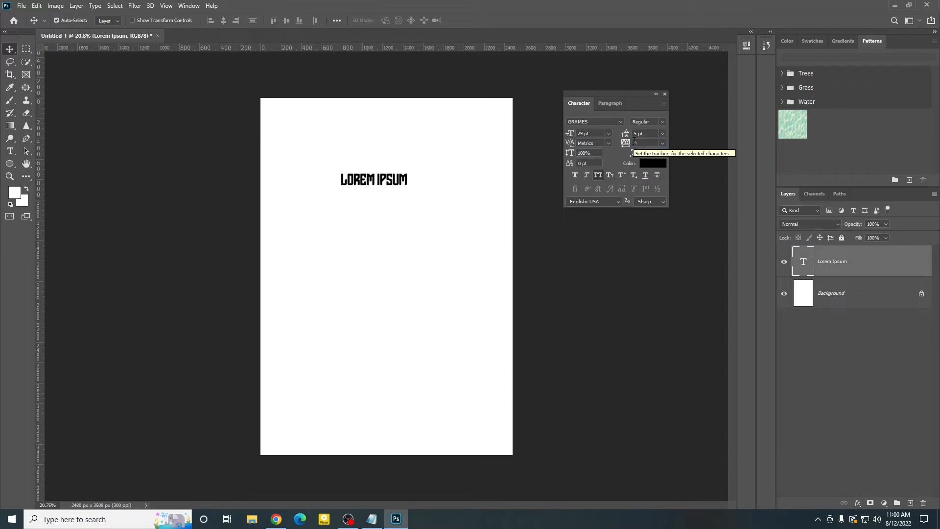
# Step: Move the tightened Lorem Ipsum text slightly up and to the right, closer to the page's centre
pyautogui.click(380, 245)
pyautogui.scroll(3, 380, 238)
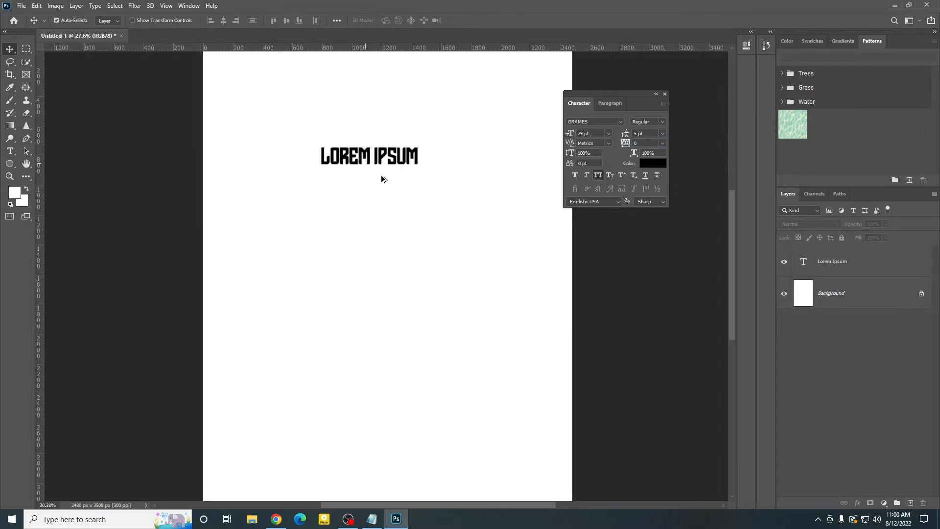
pyautogui.scroll(-1, 382, 179)
pyautogui.moveTo(402, 183); pyautogui.dragTo(413, 175)
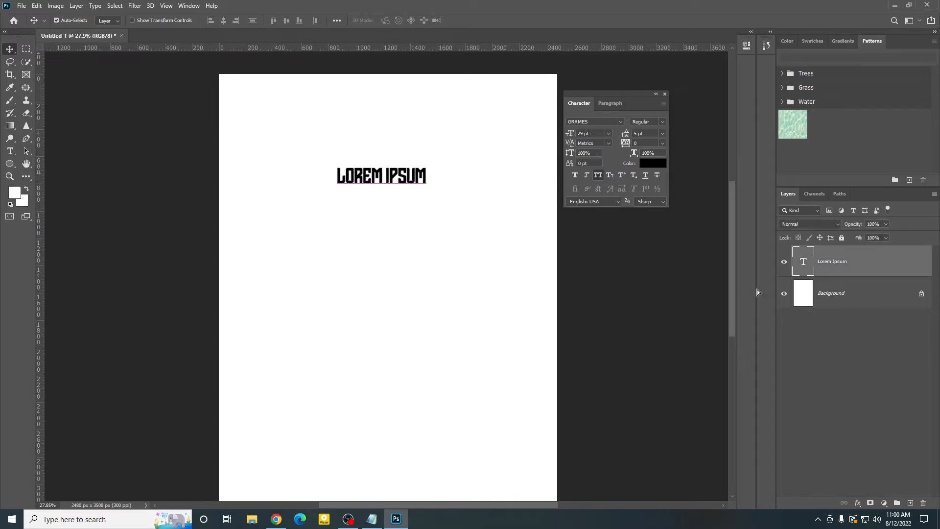
pyautogui.scroll(2, 525, 305)
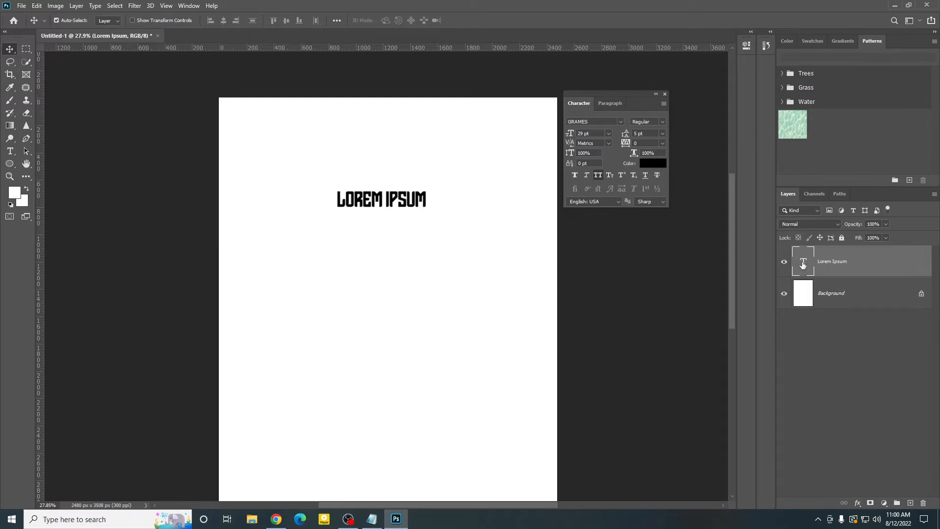
# Step: Change the Lorem Ipsum text's font to Li Niladri Moitree ANSI V1 Regular and commit the edit
pyautogui.doubleClick(802, 268)
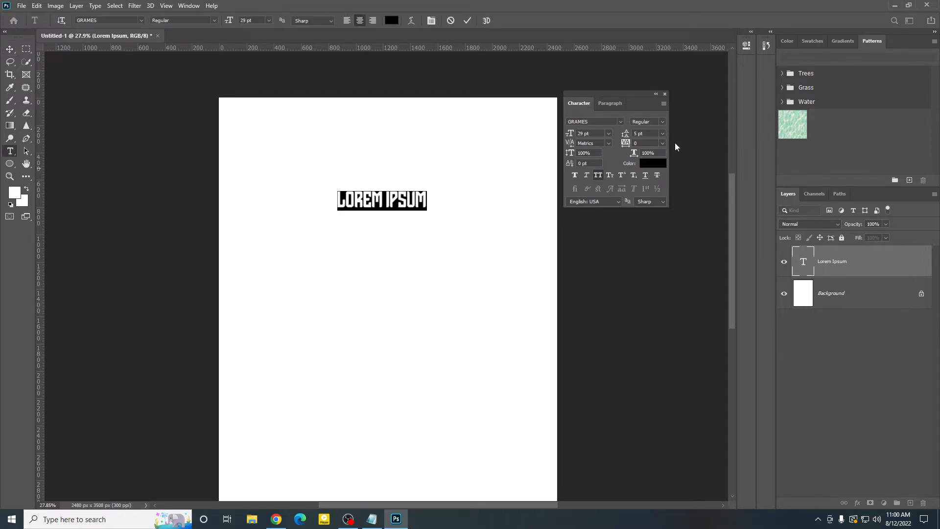
pyautogui.click(620, 122)
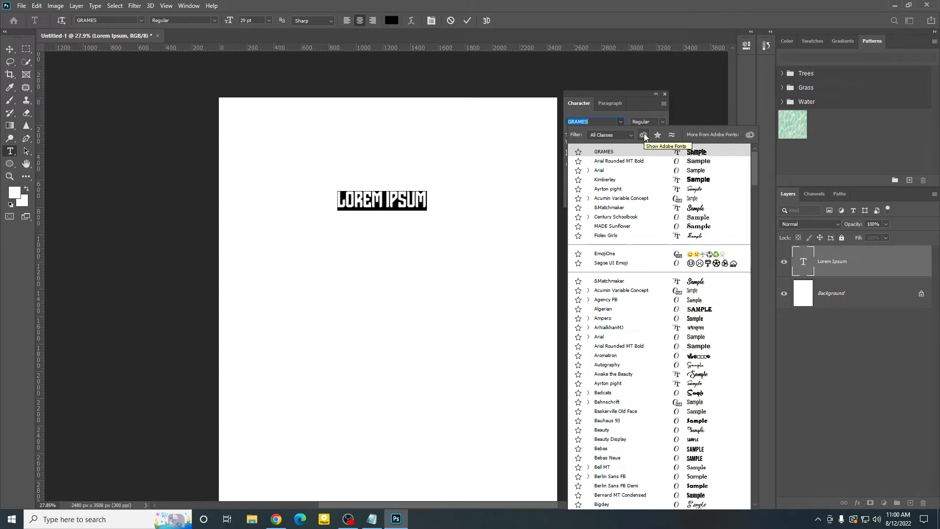
pyautogui.write('l')
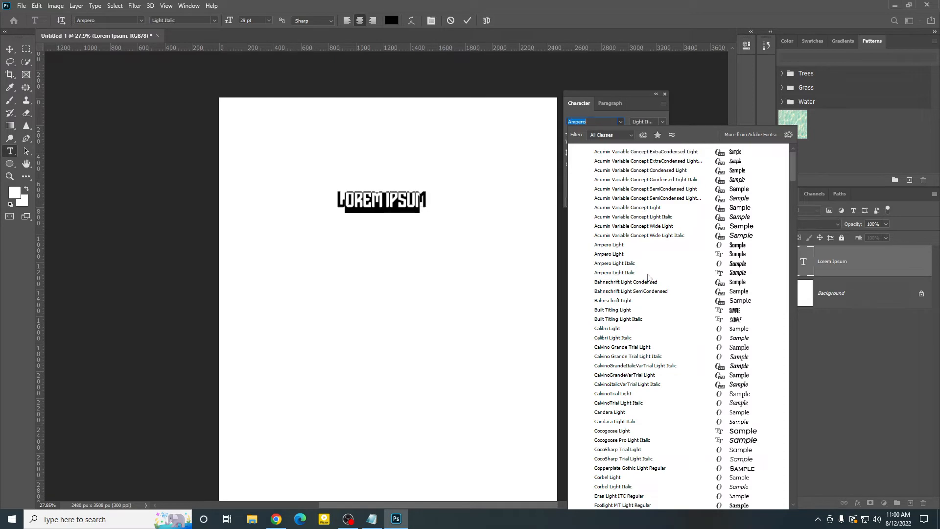
pyautogui.scroll(-2, 647, 275)
pyautogui.press('Escape')
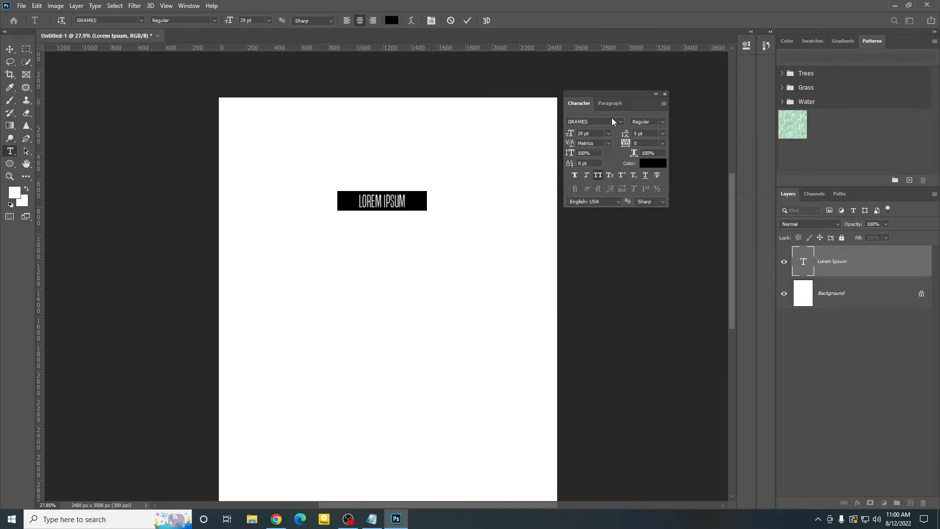
pyautogui.click(613, 118)
pyautogui.write('li')
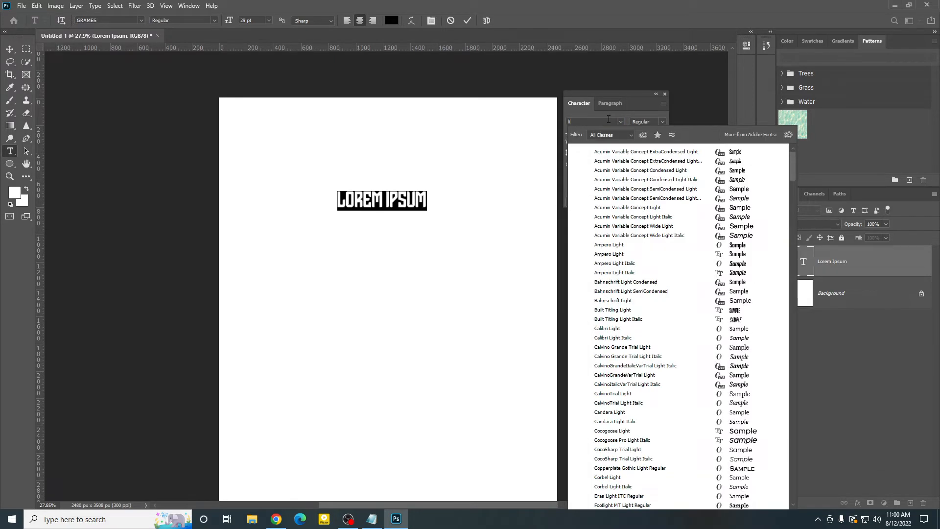
pyautogui.scroll(-3, 642, 343)
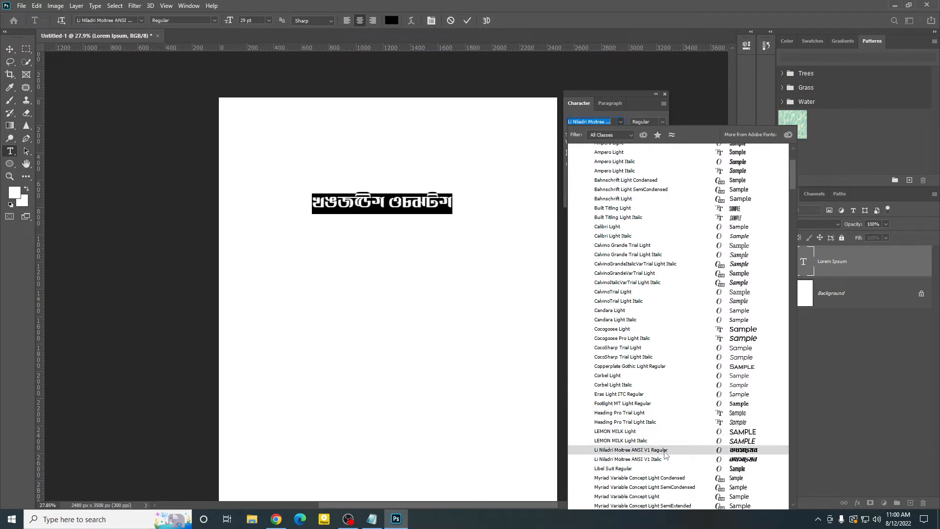
pyautogui.click(665, 450)
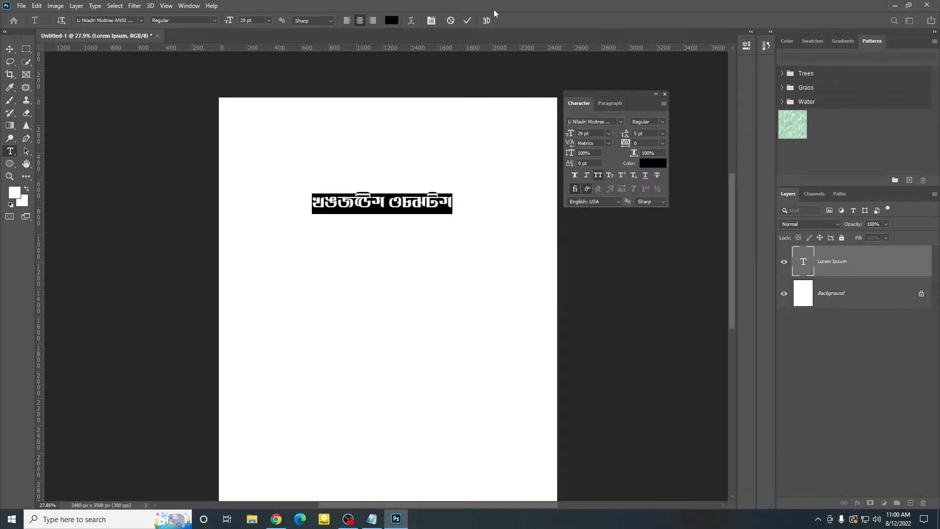
pyautogui.click(469, 21)
# Step: Move the restyled text slightly up on the page
pyautogui.press('v')
pyautogui.scroll(-1, 404, 188)
pyautogui.scroll(3, 404, 193)
pyautogui.scroll(-1, 412, 188)
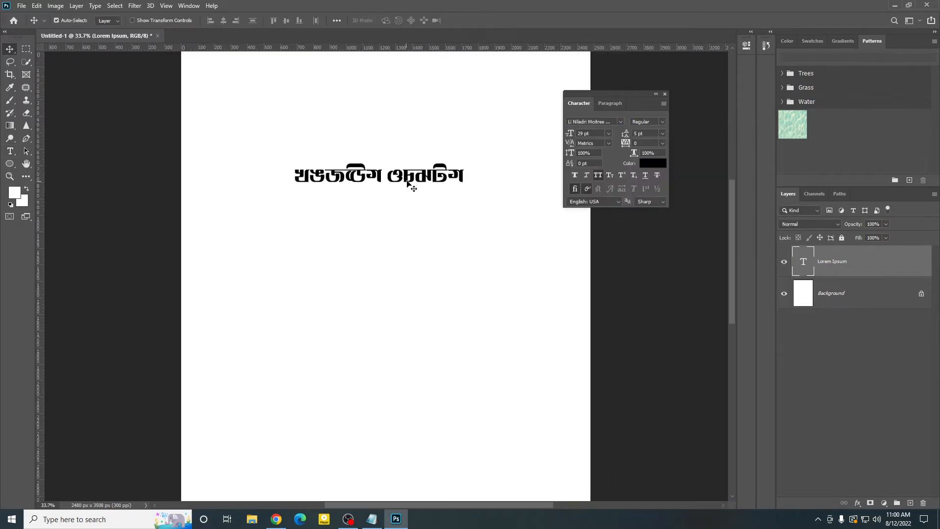
pyautogui.moveTo(415, 173); pyautogui.dragTo(415, 173)
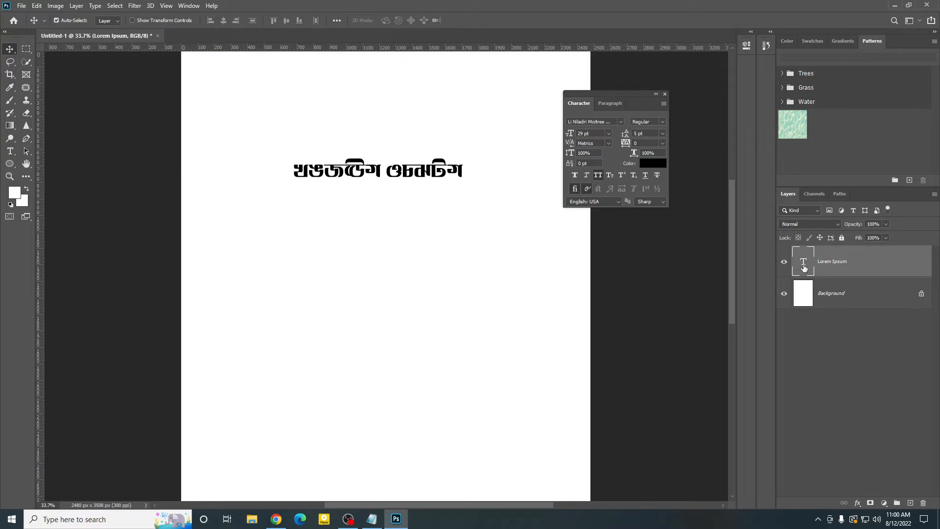
# Step: Try replacing the layer's text with random letters in the Bengali font, and clear everything entered
pyautogui.doubleClick(804, 268)
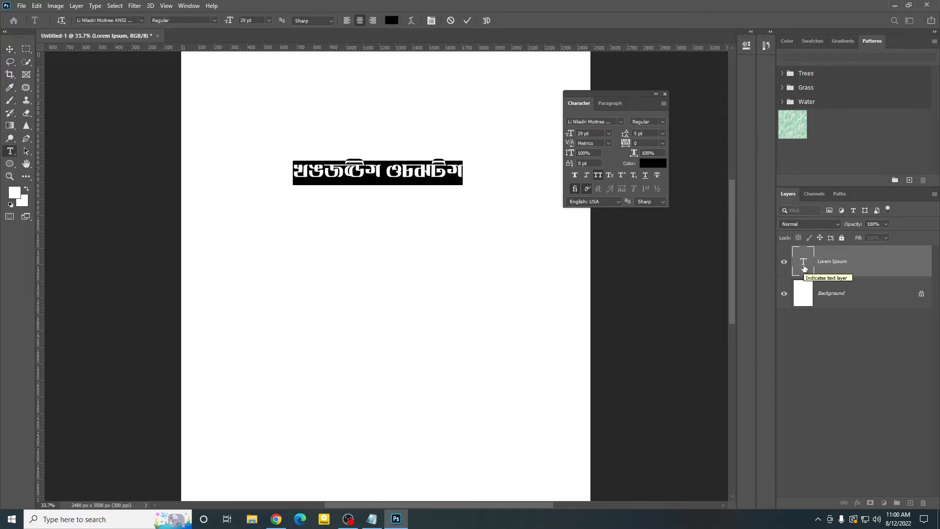
pyautogui.hotkey('ctrl', 'v')
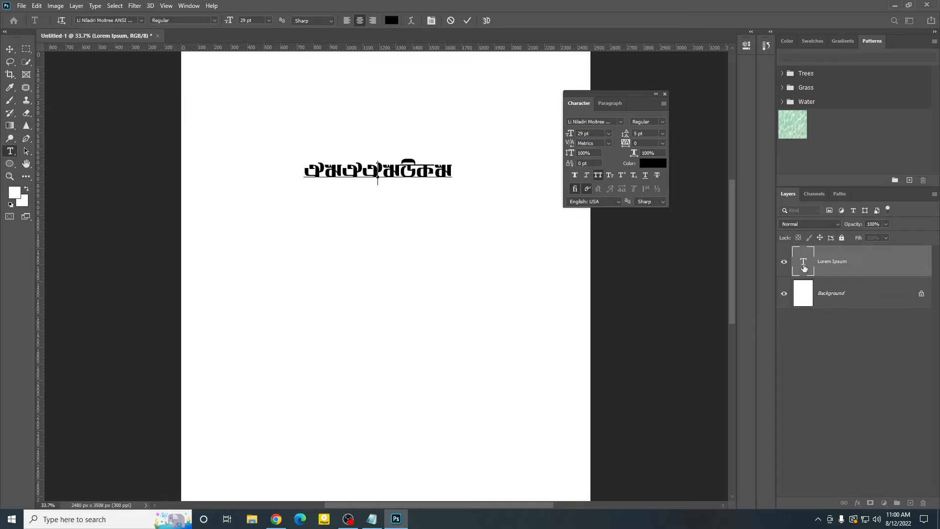
pyautogui.hotkey('ctrl', 'a')
pyautogui.press('BackSpace')
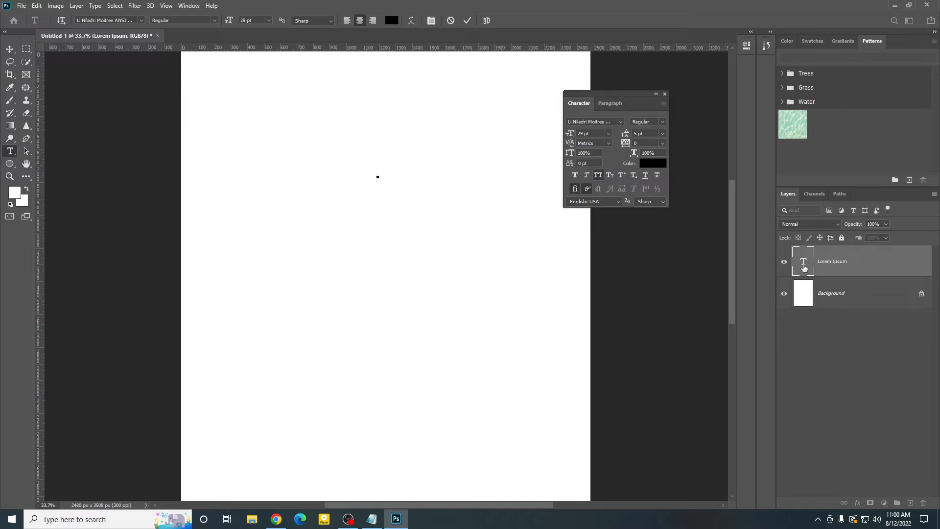
pyautogui.write('fnsfisjfid')
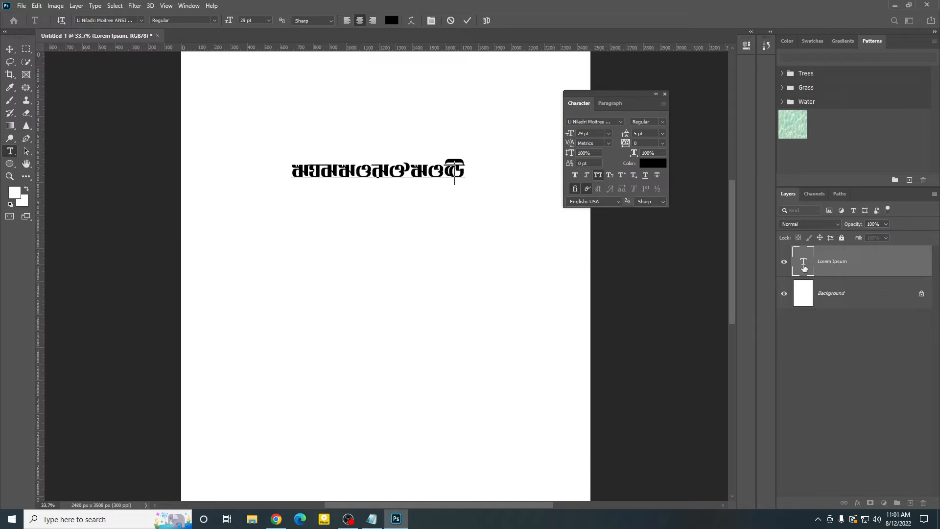
pyautogui.press('Left')
pyautogui.press('BackSpace')
pyautogui.press('BackSpace')
pyautogui.press('BackSpace')
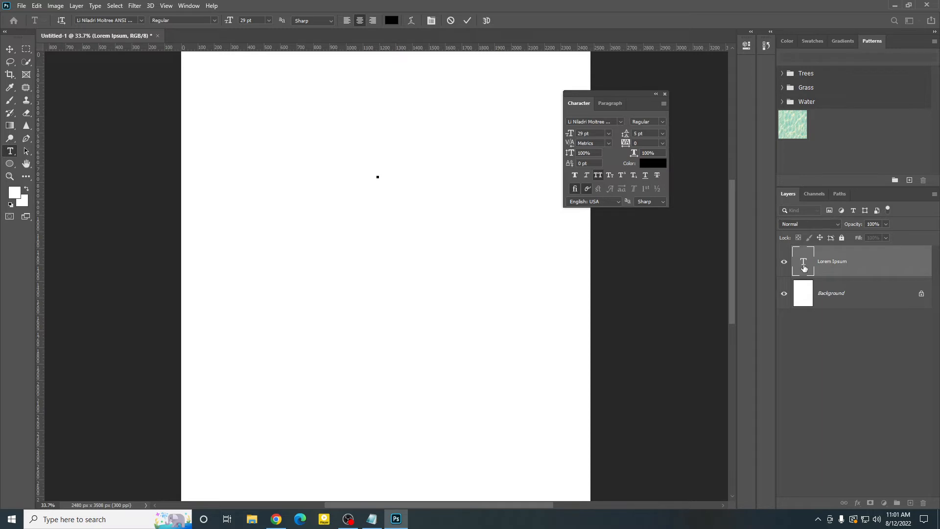
# Step: Set the Bijoy keyboard tool in the system tray to the Bijoy Classic typing layout
pyautogui.click(818, 519)
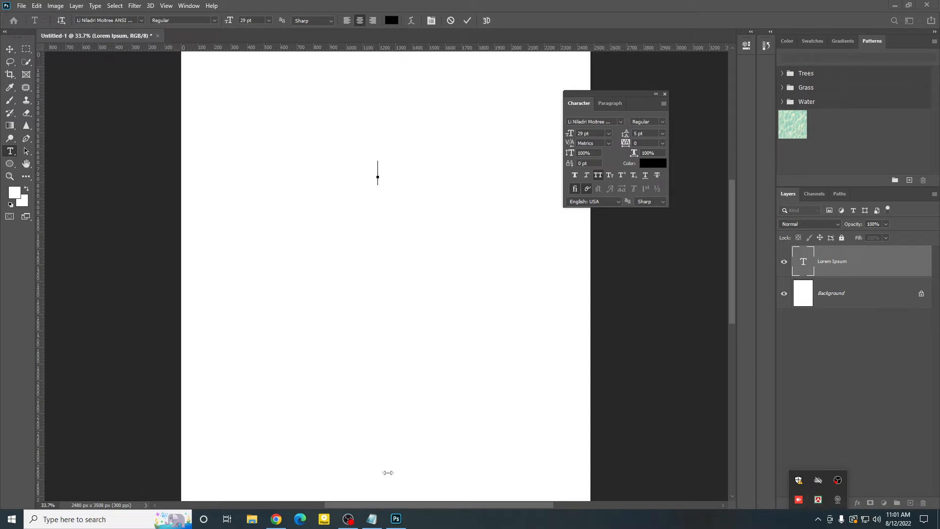
pyautogui.click(359, 216)
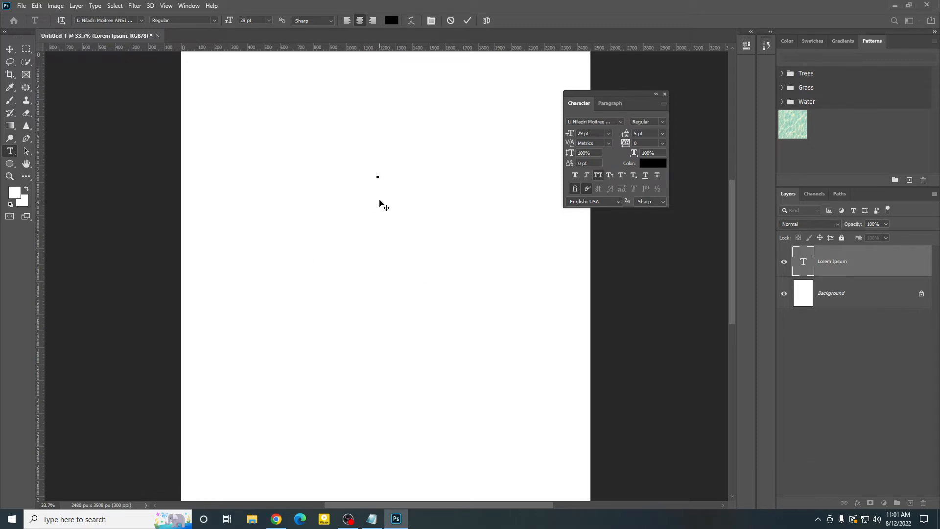
pyautogui.click(377, 177)
pyautogui.press('ctrl')
pyautogui.click(819, 519)
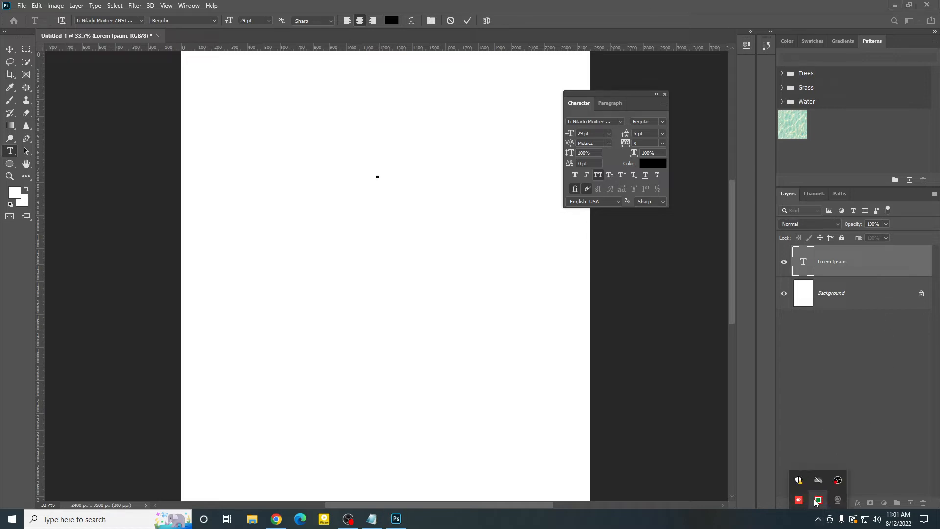
pyautogui.rightClick(818, 501)
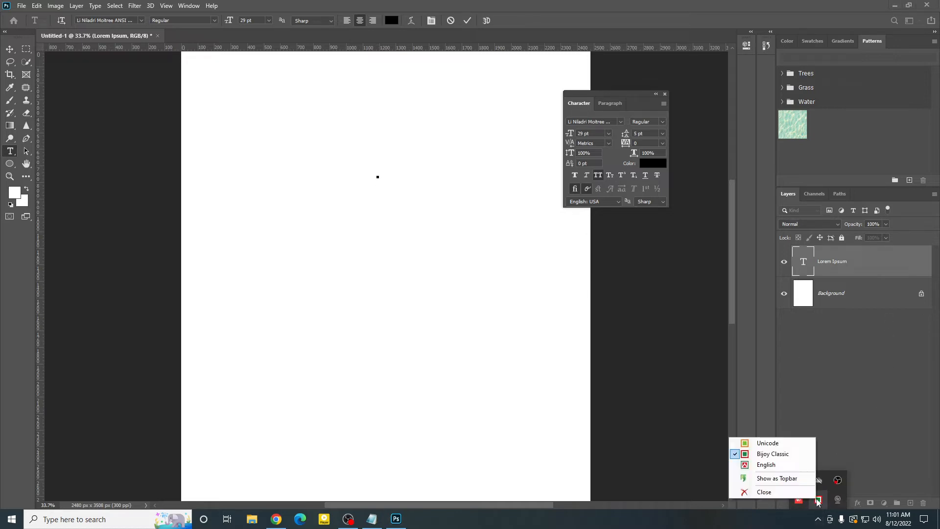
pyautogui.click(774, 455)
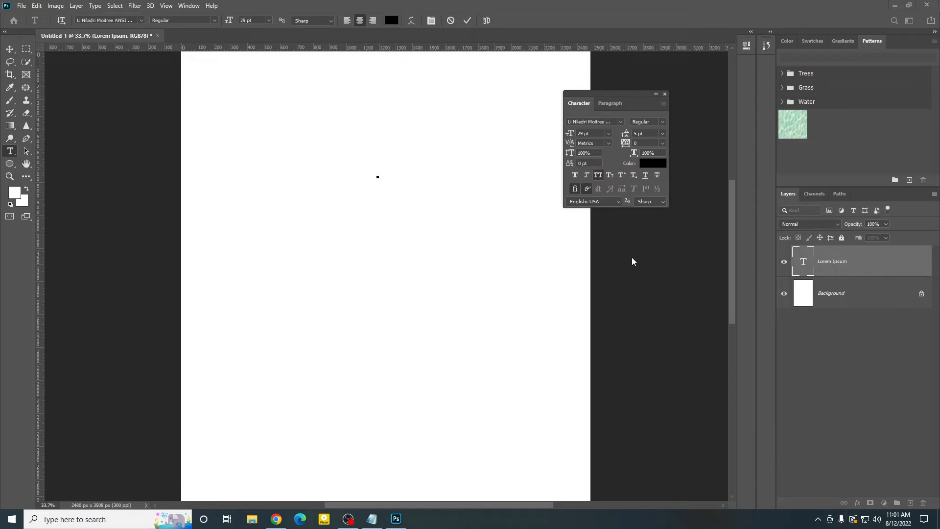
# Step: Reopen the text layer above the Background for editing with its whole text selected
pyautogui.click(802, 262)
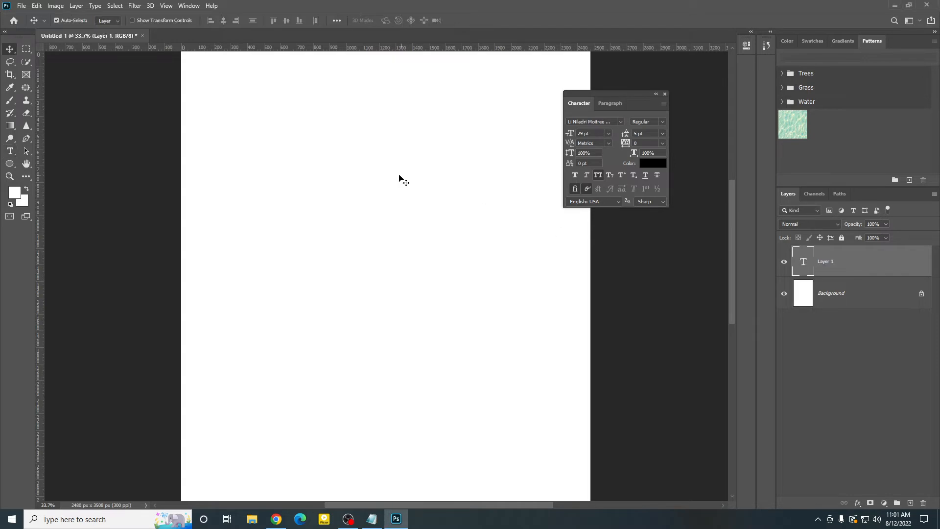
pyautogui.doubleClick(803, 262)
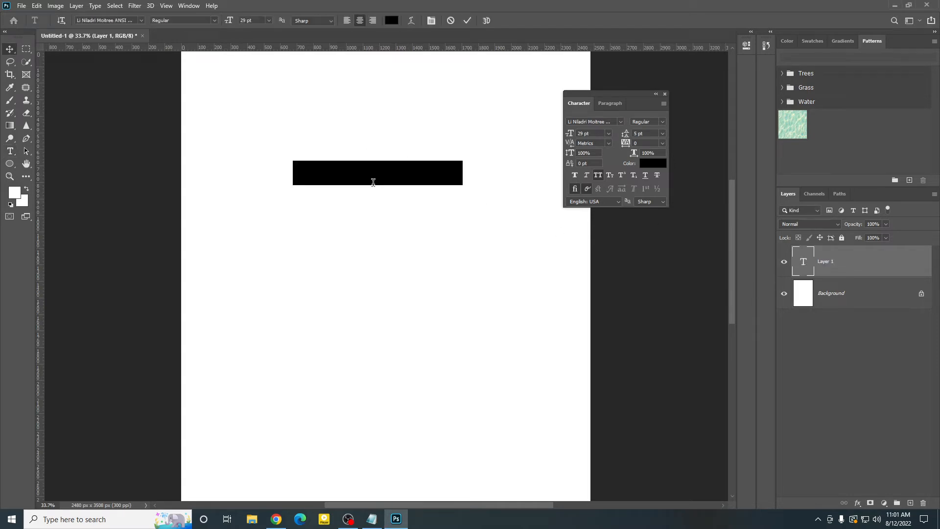
pyautogui.click(371, 174)
pyautogui.tripleClick(371, 173)
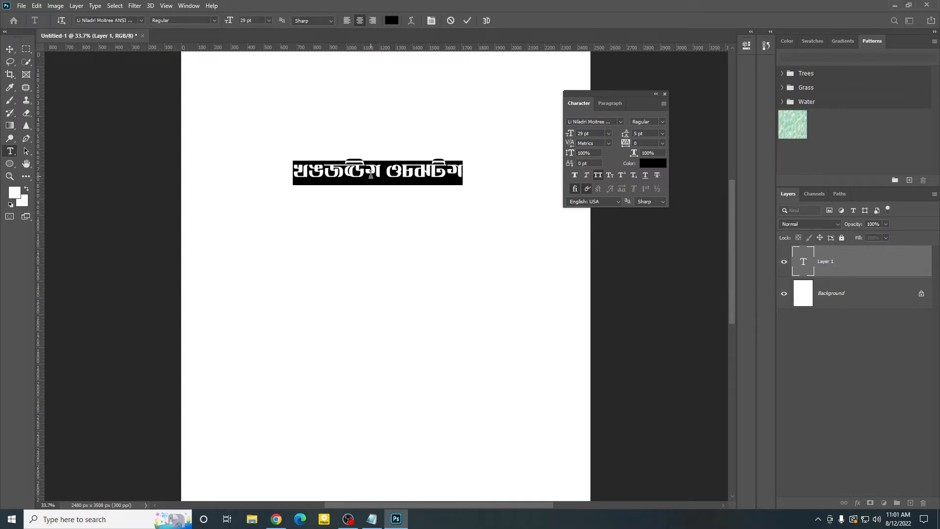
# Step: Test the Bengali layout by entering the trial characters অঠএও গডঠঠ in the text layer and erasing them
pyautogui.write('অঠ')
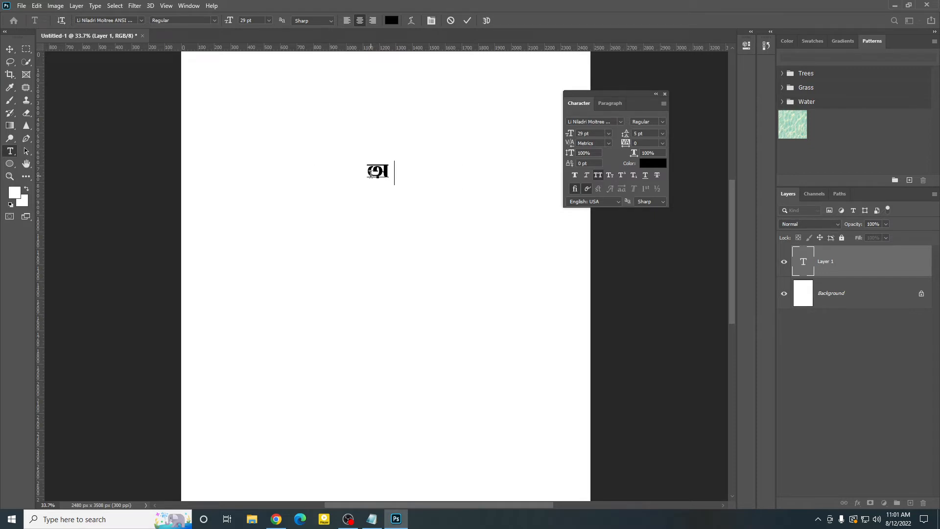
pyautogui.write('এও ')
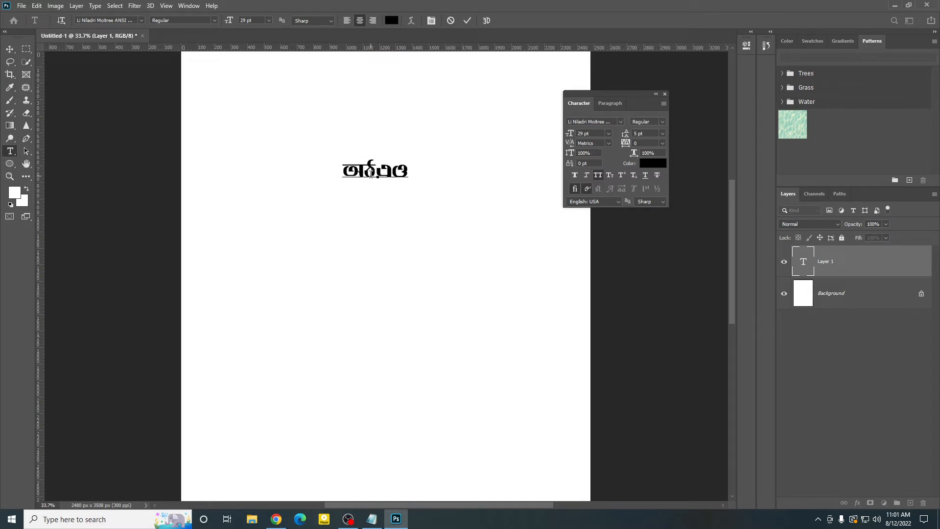
pyautogui.write('গডঠঠ')
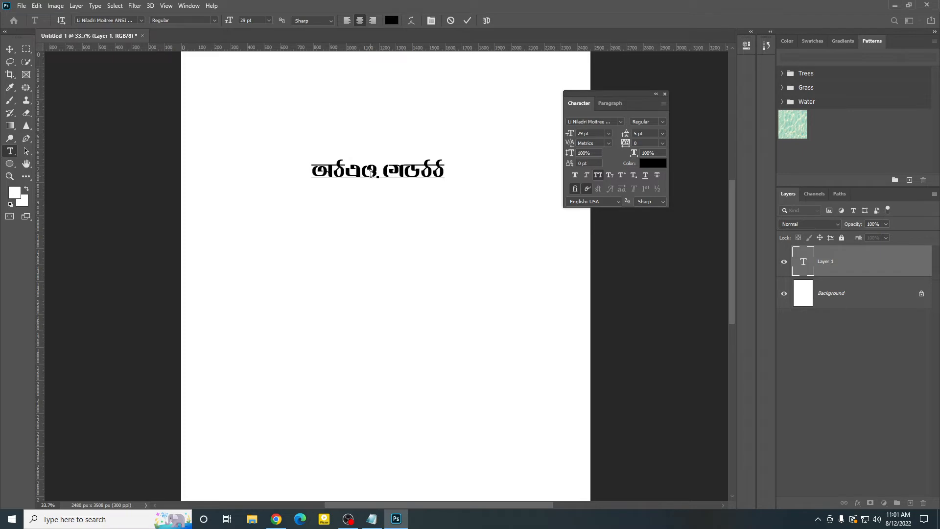
pyautogui.press('BackSpace')
pyautogui.press('BackSpace')
pyautogui.press('BackSpace')
pyautogui.press('BackSpace')
pyautogui.press('BackSpace')
pyautogui.press('BackSpace')
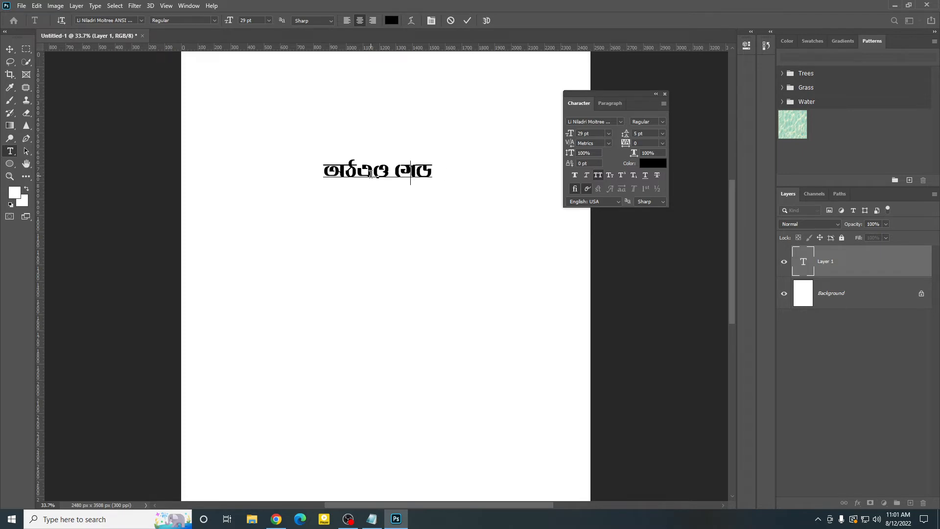
pyautogui.press('BackSpace')
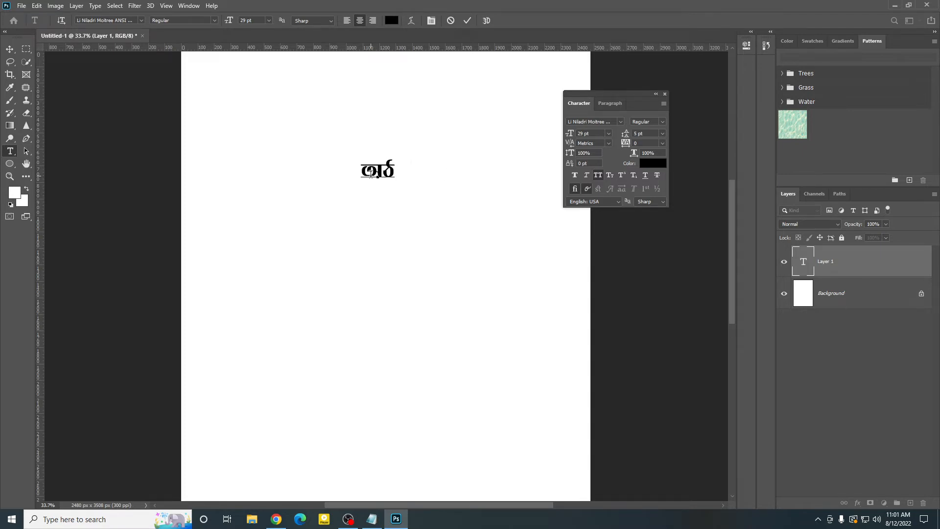
pyautogui.press('BackSpace')
pyautogui.press('BackSpace')
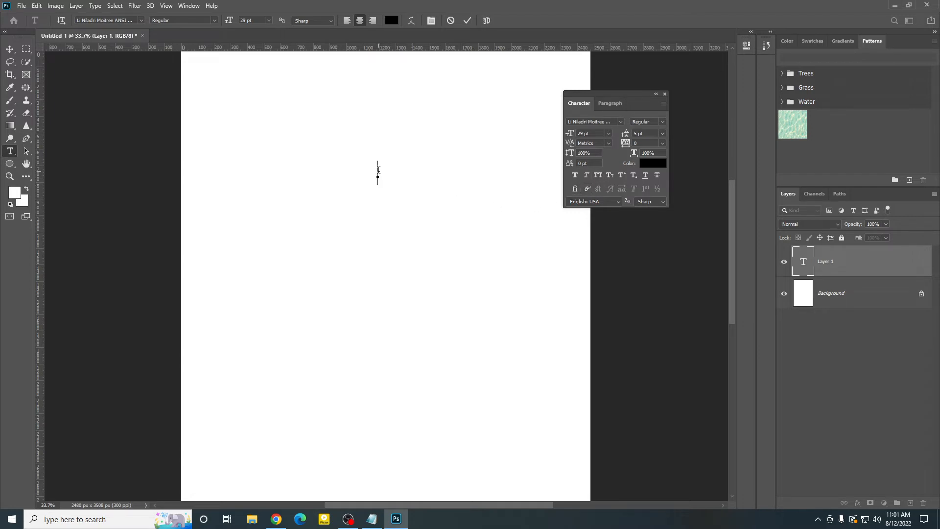
pyautogui.write('গোমর')
pyautogui.press('BackSpace')
pyautogui.press('BackSpace')
# Step: Enter the Bengali text সবই কেমন আছেন in the text layer and commit it
pyautogui.press('BackSpace')
pyautogui.press('BackSpace')
pyautogui.press('BackSpace')
pyautogui.press('BackSpace')
pyautogui.write('সন্')
pyautogui.write('ই')
pyautogui.press('BackSpace')
pyautogui.write('া্ই ')
pyautogui.write('কেমন')
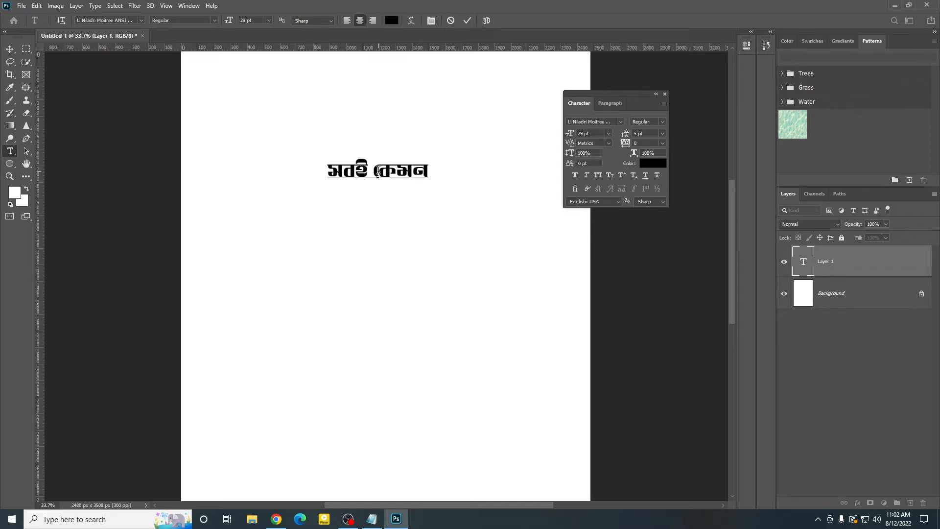
pyautogui.write(' আে')
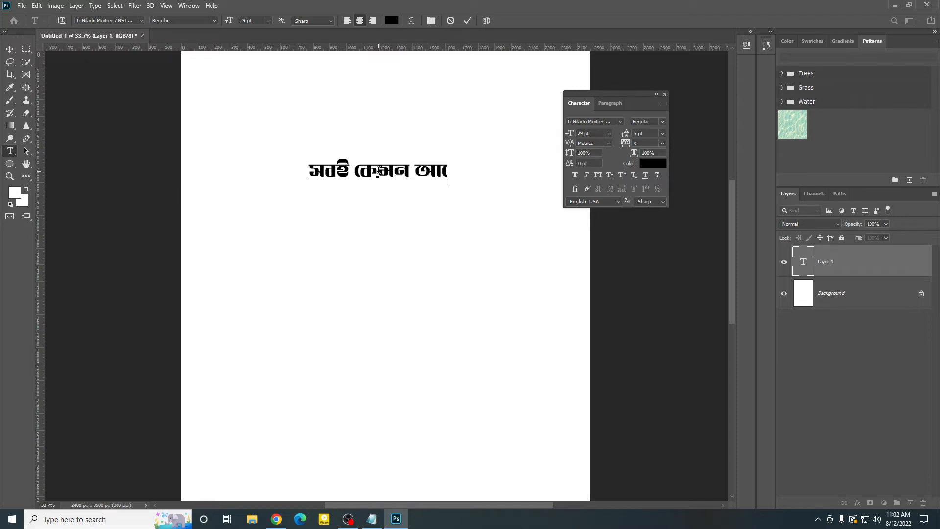
pyautogui.write('ছন')
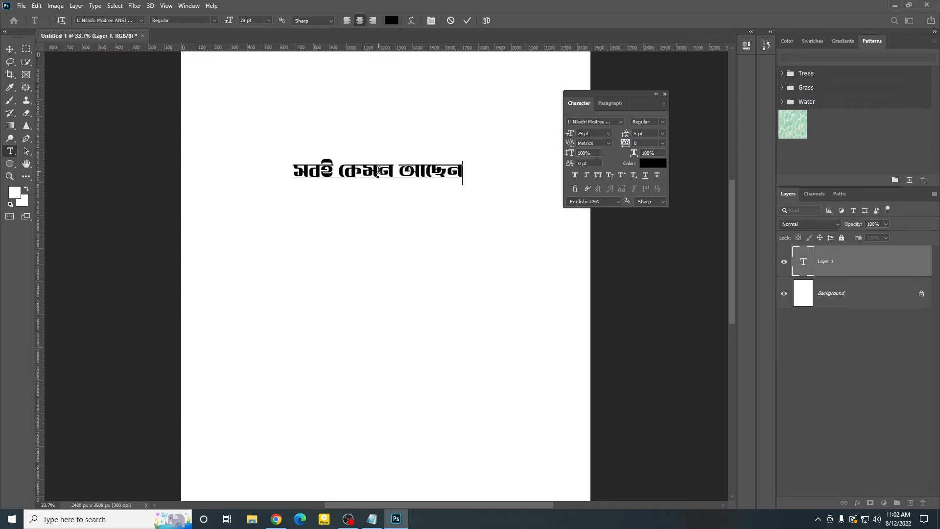
pyautogui.click(467, 20)
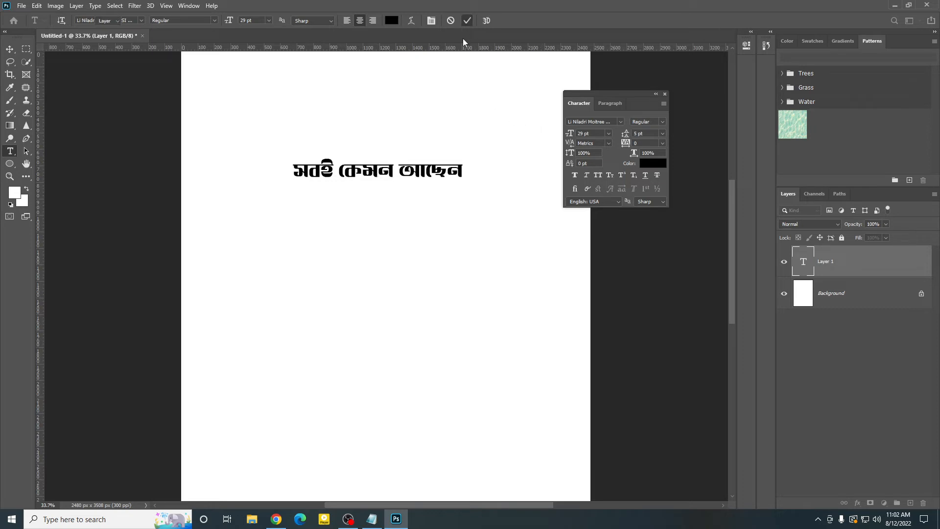
# Step: Move the Bengali text line slightly up, closer to the page's upper edge
pyautogui.press('v')
pyautogui.scroll(1, 441, 102)
pyautogui.moveTo(427, 199); pyautogui.dragTo(428, 181)
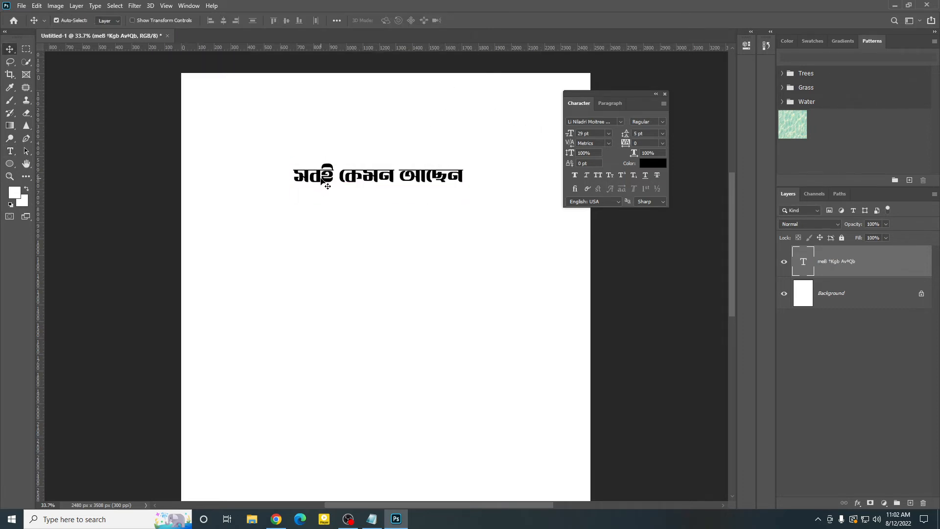
# Step: Correct the first word of the Bengali text so the line reads সবাই কেমন আছেন, and commit the edit
pyautogui.doubleClick(803, 267)
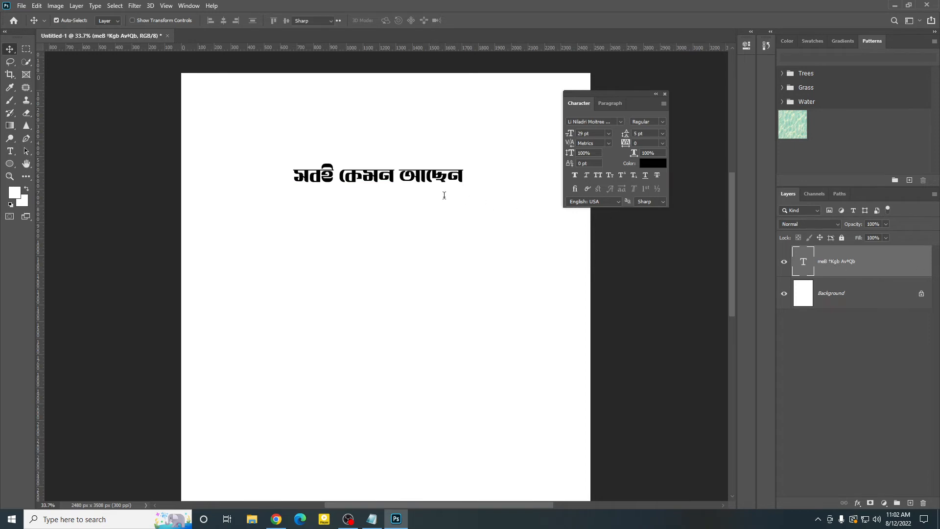
pyautogui.click(324, 183)
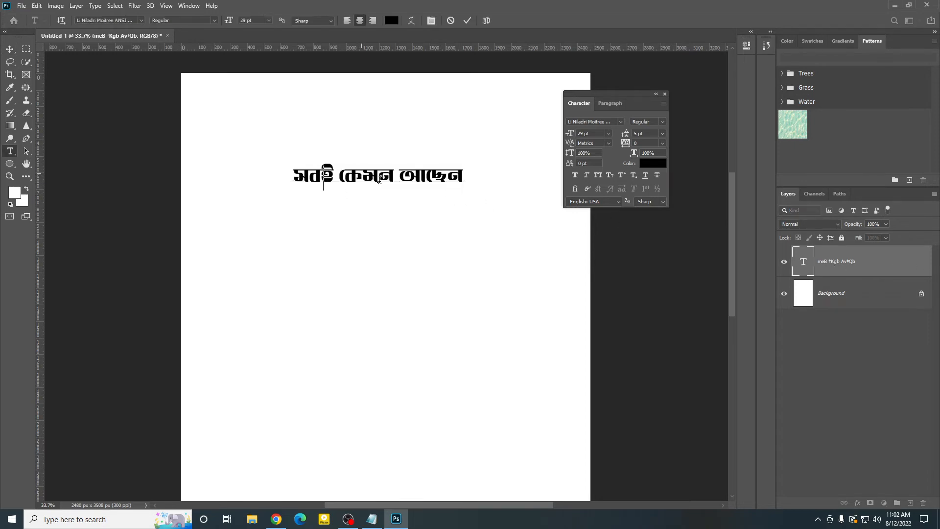
pyautogui.write('v')
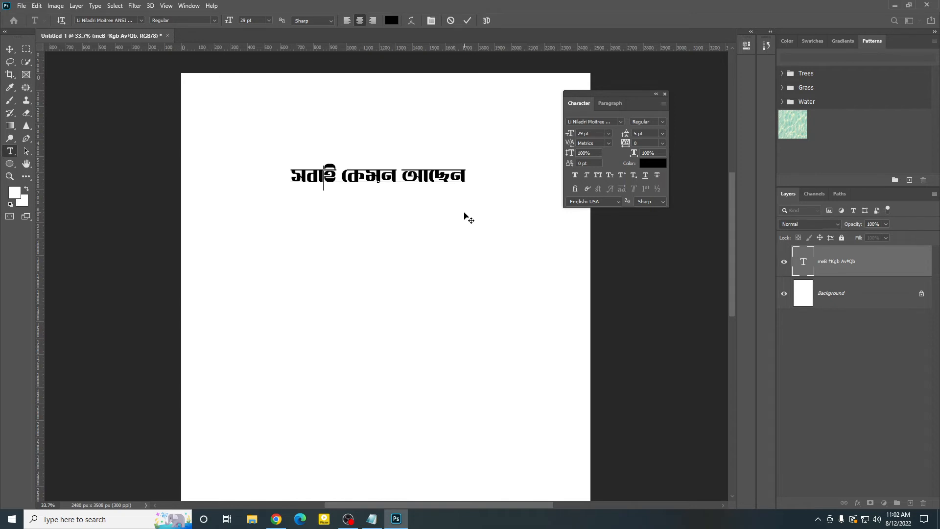
pyautogui.click(467, 21)
pyautogui.press('v')
pyautogui.scroll(-2, 386, 216)
pyautogui.scroll(1, 392, 218)
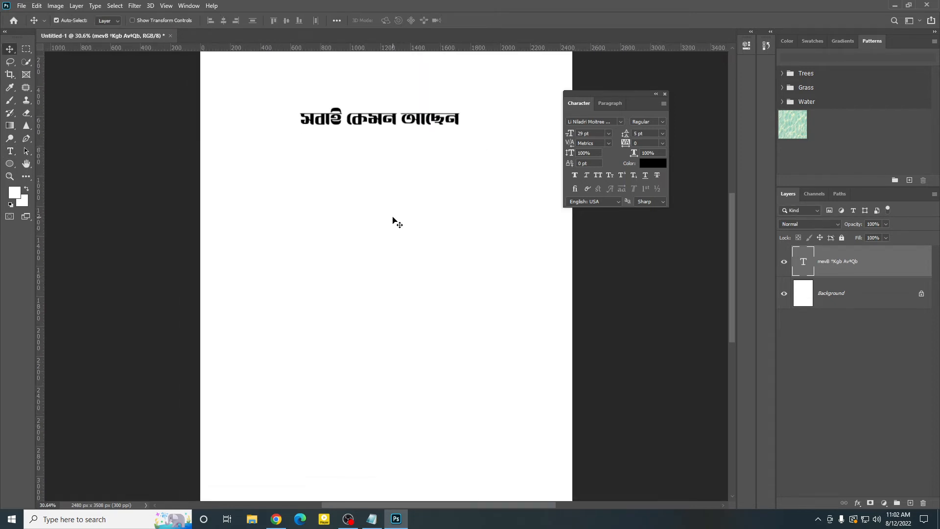
pyautogui.scroll(2, 397, 223)
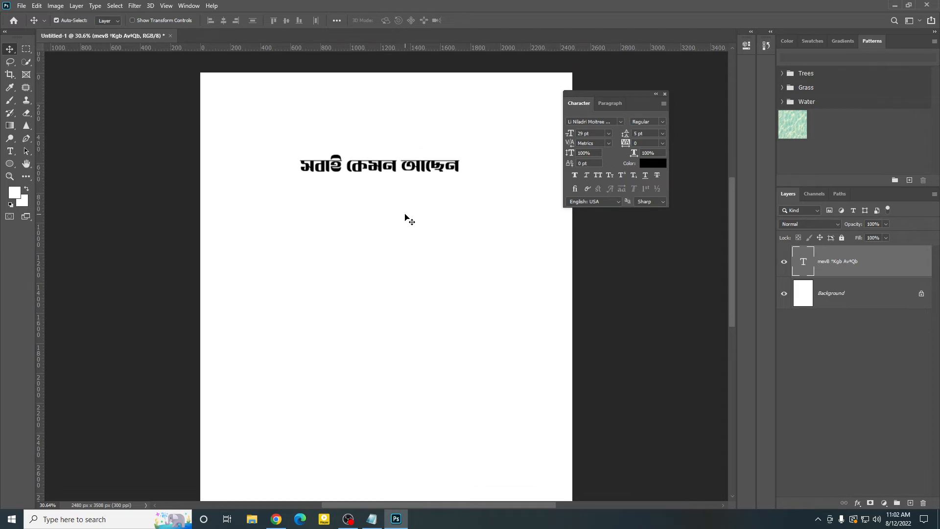
# Step: Move the Bengali text line slightly up on the page
pyautogui.click(37, 6)
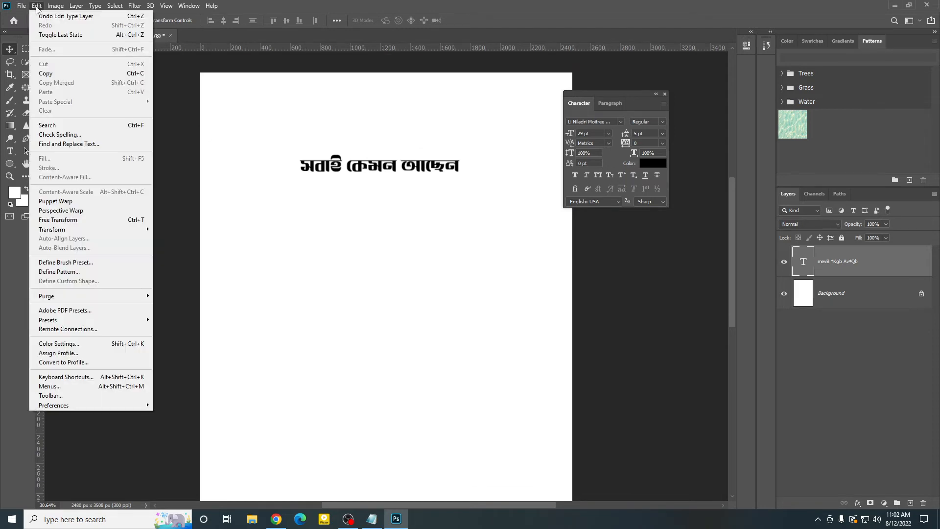
pyautogui.click(467, 187)
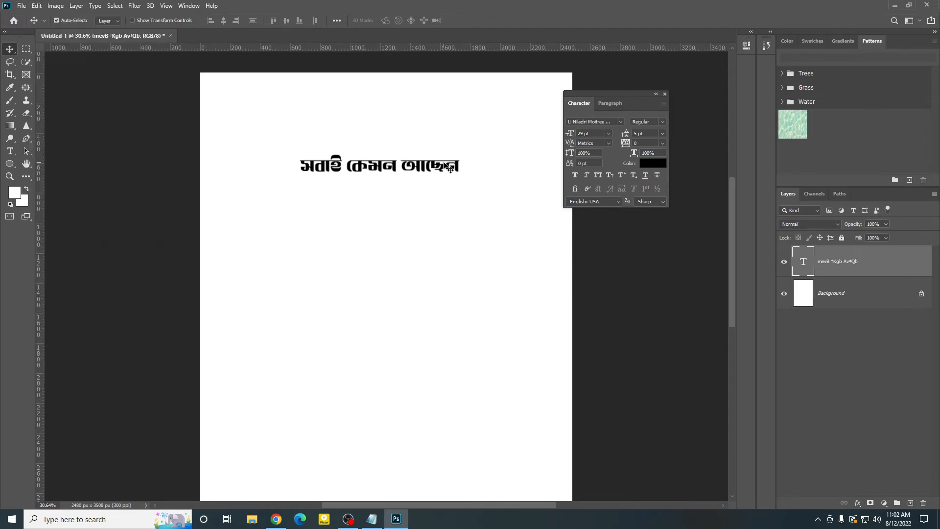
pyautogui.moveTo(443, 167); pyautogui.dragTo(443, 155)
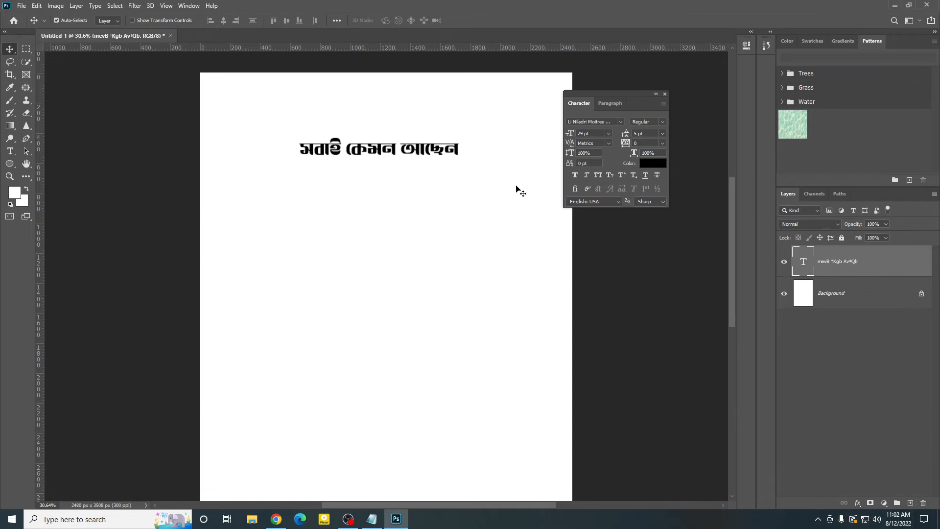
# Step: Examine the text engine options in the Type preferences and close the preferences without changing anything
pyautogui.click(36, 6)
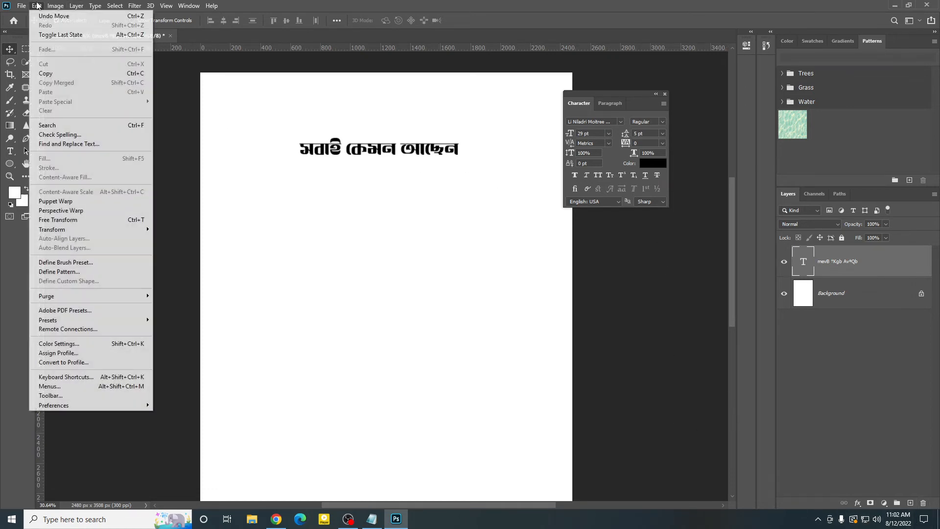
pyautogui.moveTo(65, 402)
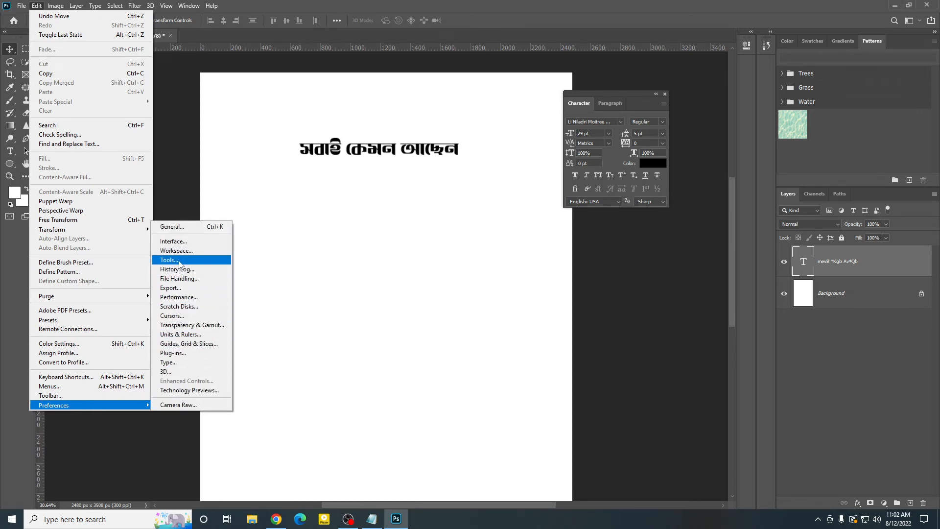
pyautogui.click(174, 362)
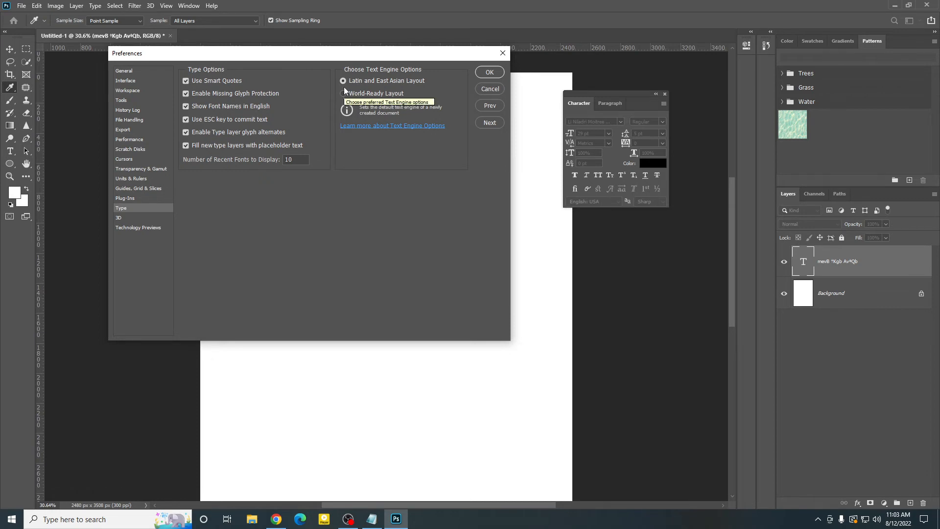
pyautogui.moveTo(301, 55); pyautogui.dragTo(334, 110)
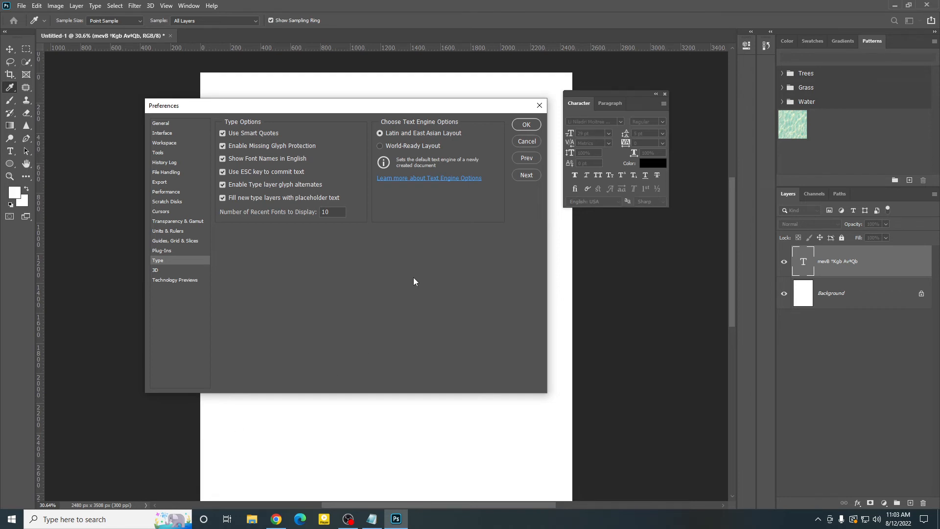
pyautogui.click(540, 105)
# Step: Shift the Bengali text line slightly down and toward the page's left edge
pyautogui.press('v')
pyautogui.moveTo(390, 152); pyautogui.dragTo(390, 159)
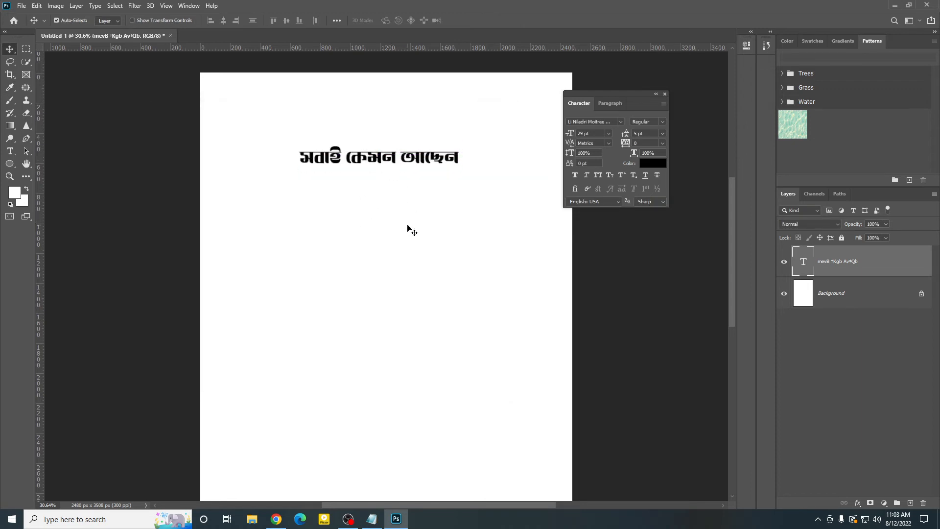
pyautogui.scroll(1, 409, 244)
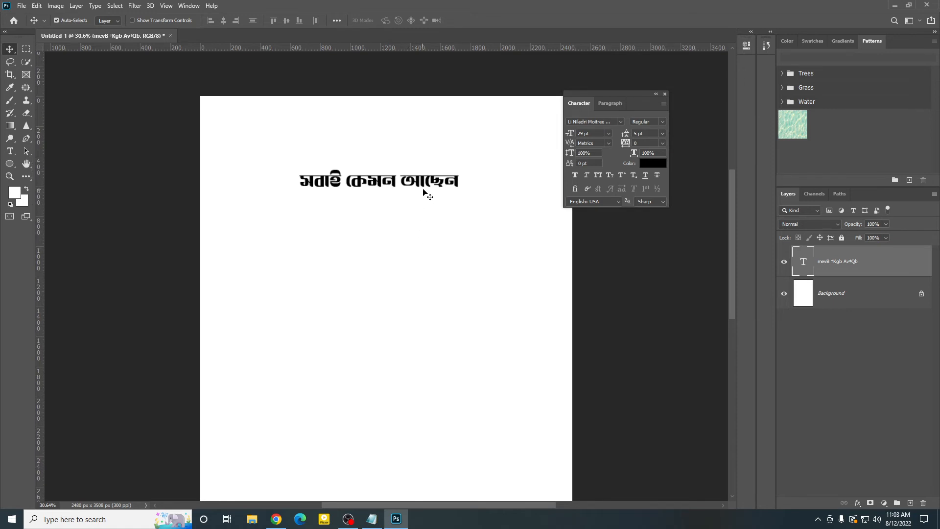
pyautogui.moveTo(424, 185); pyautogui.dragTo(422, 184)
pyautogui.scroll(-1, 411, 210)
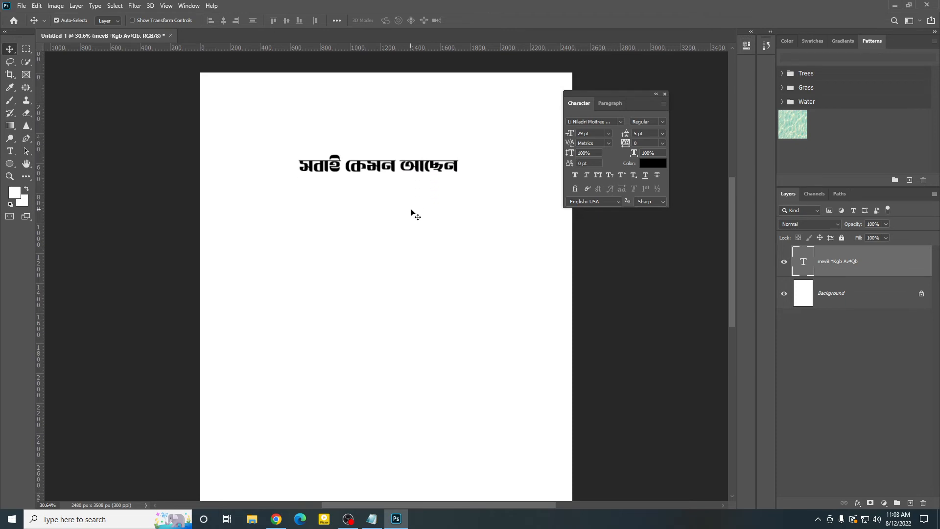
pyautogui.scroll(-1, 411, 214)
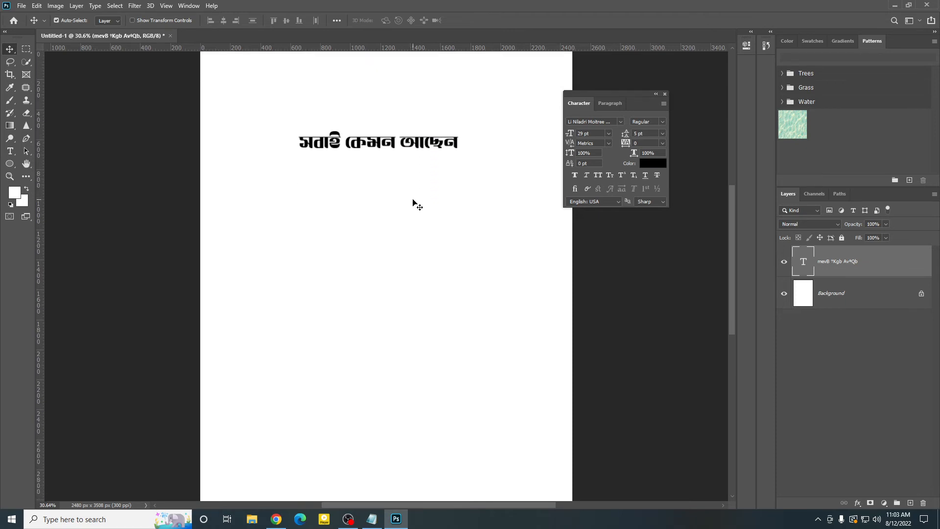
pyautogui.scroll(1, 465, 276)
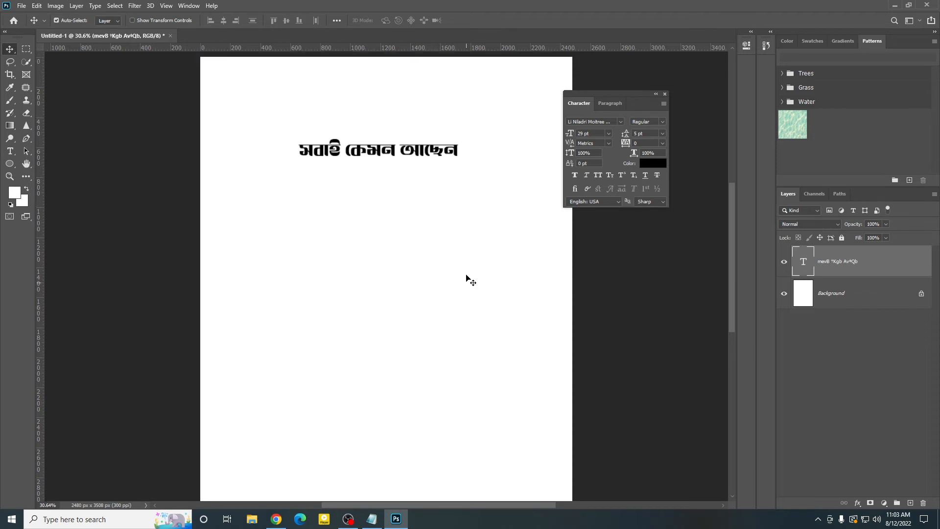
pyautogui.moveTo(403, 156)
pyautogui.mouseDown()
pyautogui.moveTo(395, 186)
pyautogui.moveTo(395, 166)
pyautogui.mouseUp()
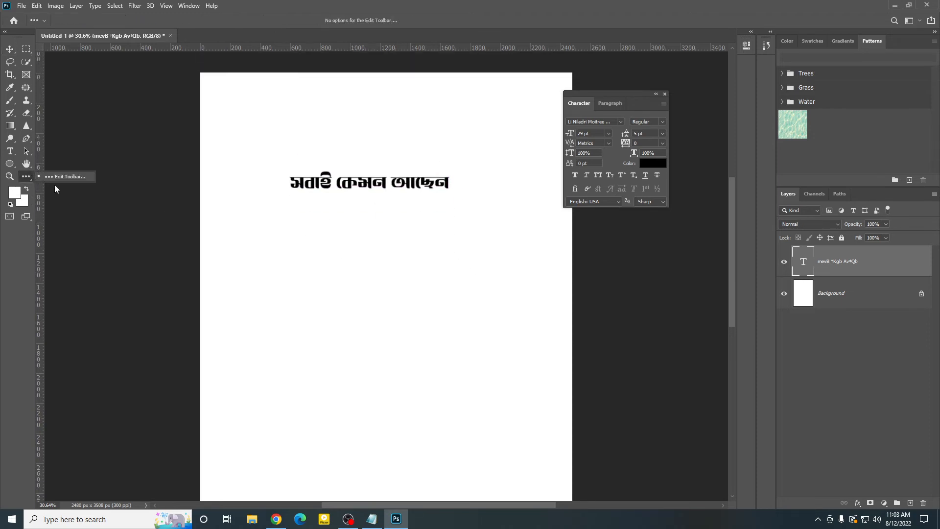
# Step: Crop the page to a narrow strip of about 1992 by 555 px around the Bengali text line
pyautogui.click(10, 74)
pyautogui.scroll(-3, 433, 304)
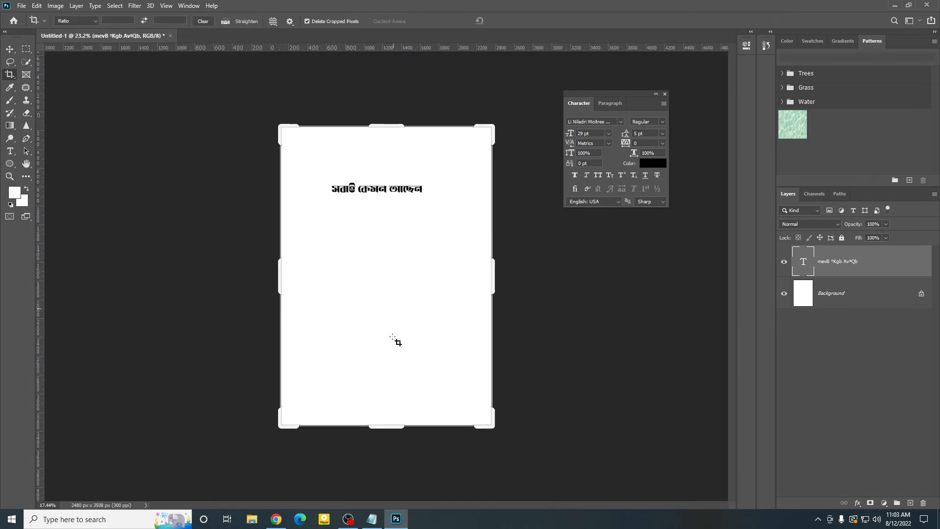
pyautogui.moveTo(389, 428); pyautogui.dragTo(386, 320)
pyautogui.moveTo(393, 223); pyautogui.dragTo(394, 251)
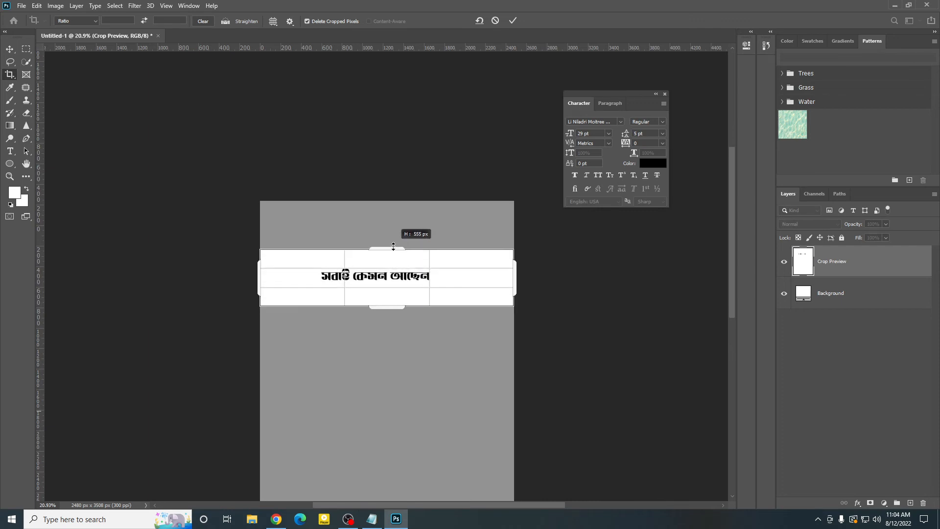
pyautogui.moveTo(262, 275); pyautogui.dragTo(285, 277)
pyautogui.click(513, 21)
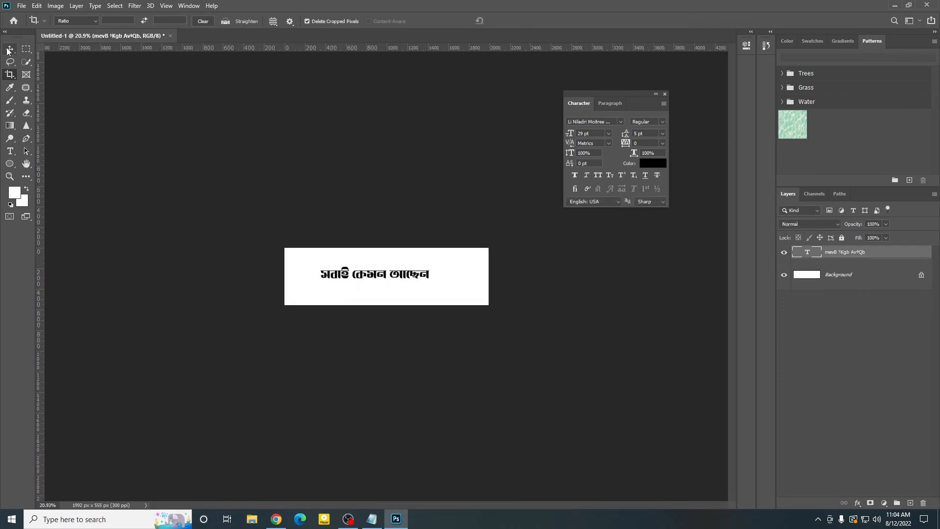
# Step: Move the Bengali text closer to the middle of the cropped strip and leave its layer selected
pyautogui.press('v')
pyautogui.moveTo(417, 278); pyautogui.dragTo(428, 284)
pyautogui.click(489, 314)
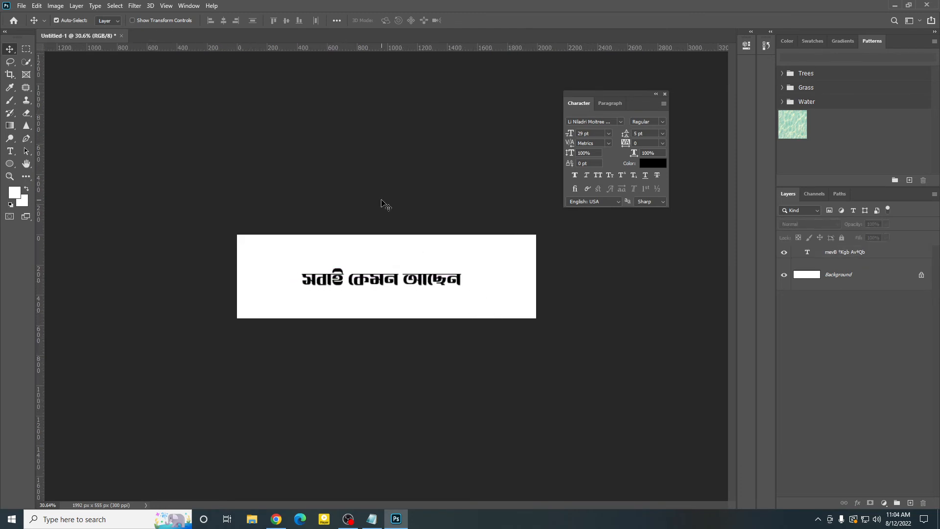
pyautogui.moveTo(381, 199); pyautogui.dragTo(433, 361)
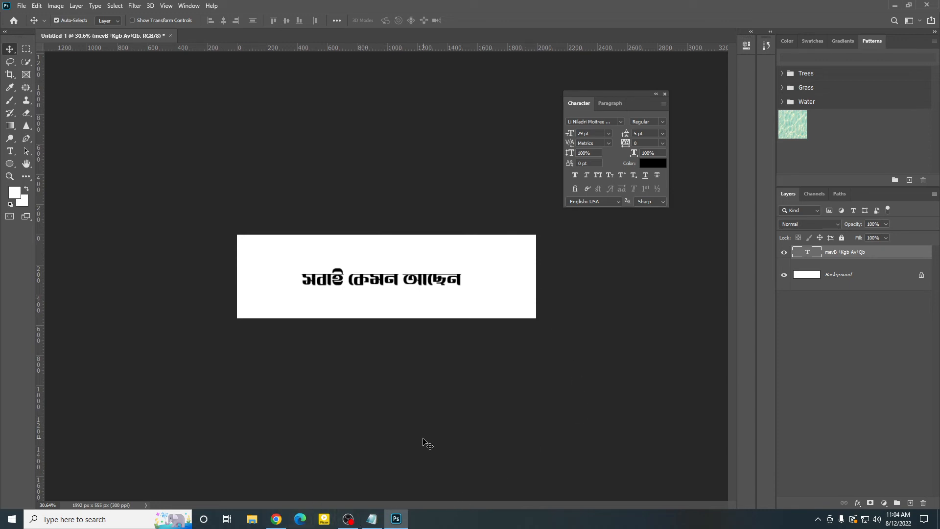
pyautogui.moveTo(331, 195); pyautogui.dragTo(379, 326)
# Step: Locate the Bijoy Bayanno keyboard program among the hidden system tray icons
pyautogui.click(819, 518)
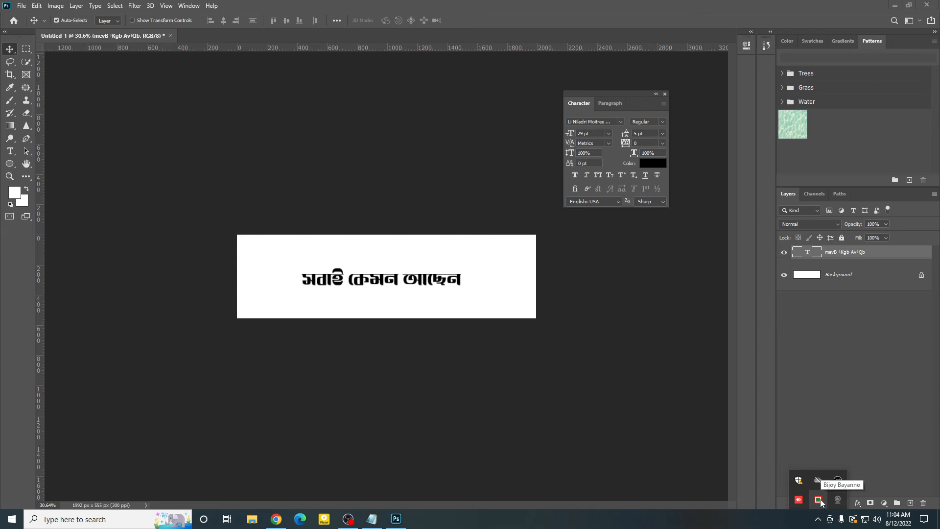
pyautogui.click(821, 502)
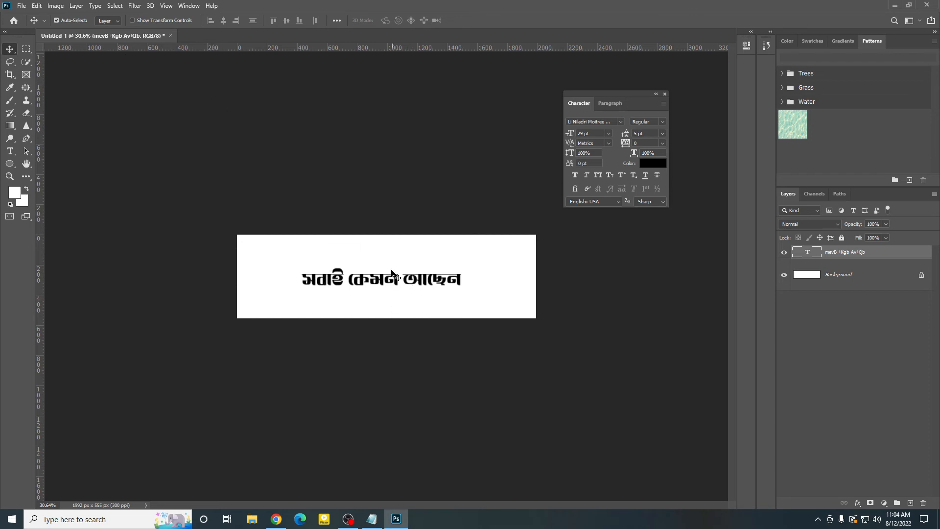
pyautogui.click(410, 256)
pyautogui.click(392, 278)
pyautogui.moveTo(344, 184); pyautogui.dragTo(394, 327)
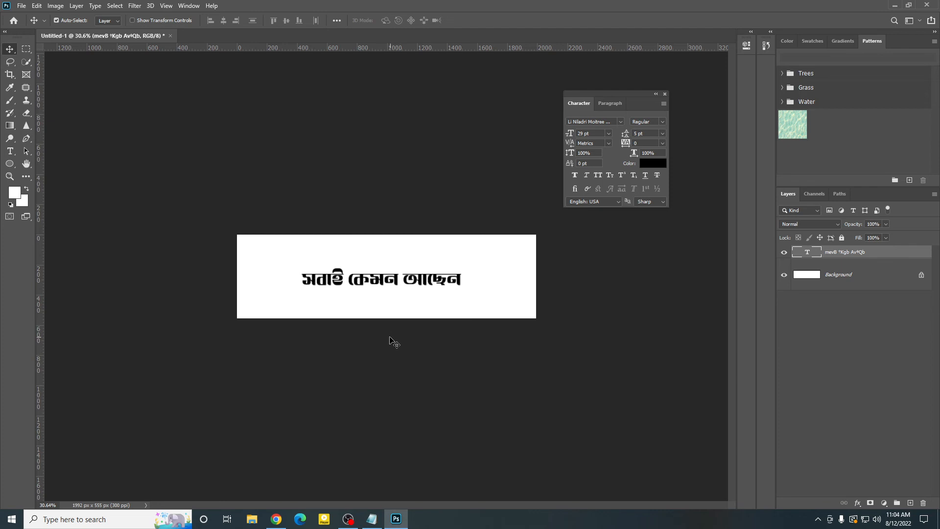
pyautogui.click(399, 372)
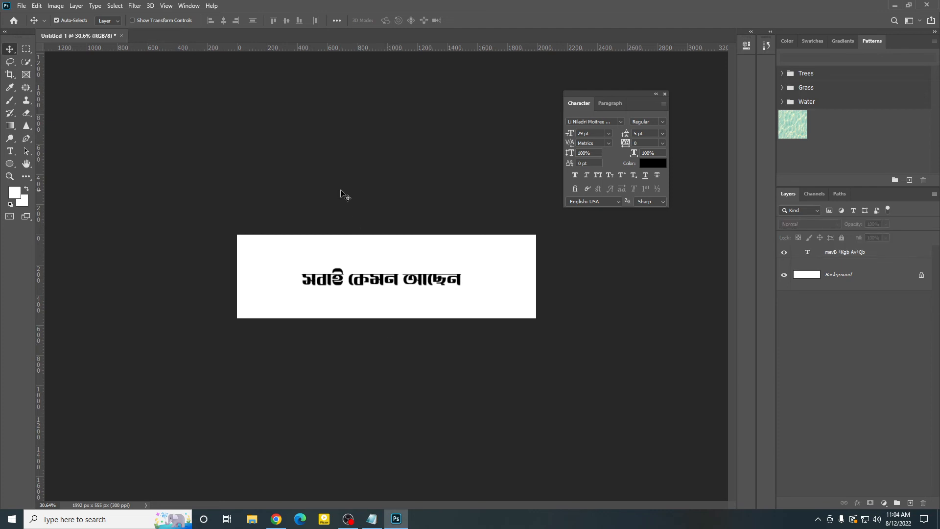
pyautogui.moveTo(341, 190); pyautogui.dragTo(417, 354)
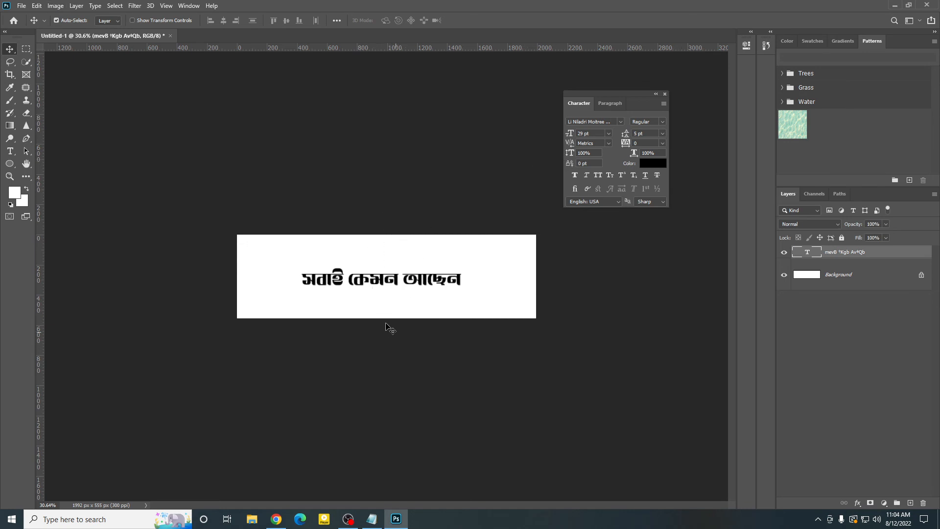
pyautogui.click(369, 198)
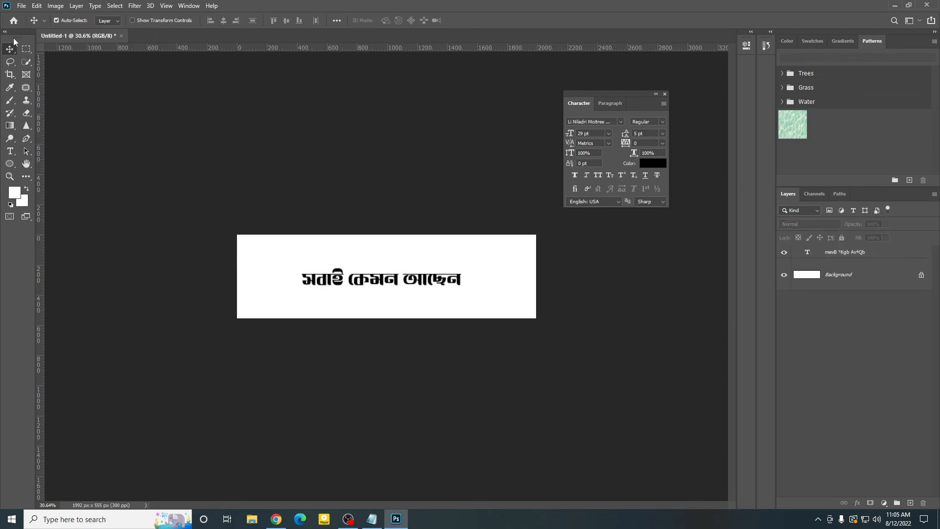
# Step: Create a new A4 document, 210 by 297 mm at 300 pixels/inch, in RGB Color with a white background
pyautogui.click(22, 6)
pyautogui.click(29, 17)
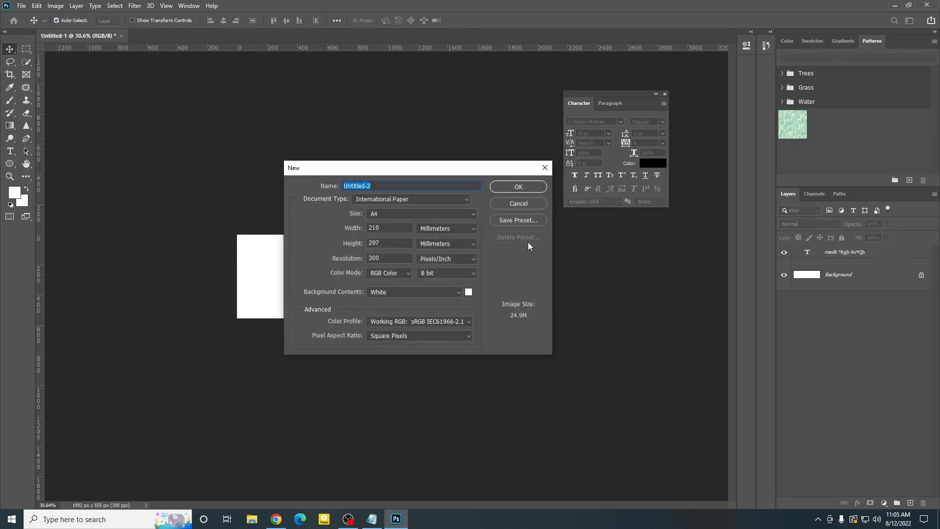
pyautogui.click(520, 187)
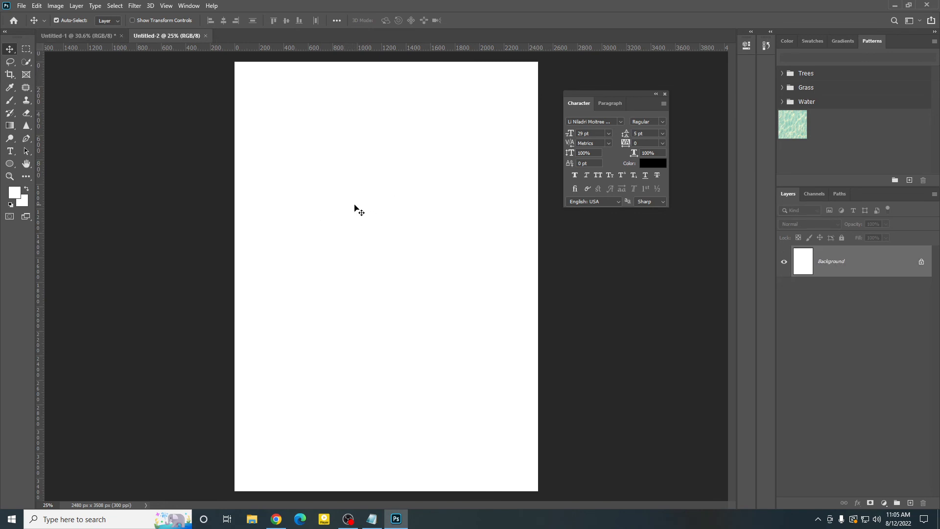
# Step: Copy the Bengali text layer from Untitled-1 into the new A4 document and place it near the page's upper edge
pyautogui.click(72, 37)
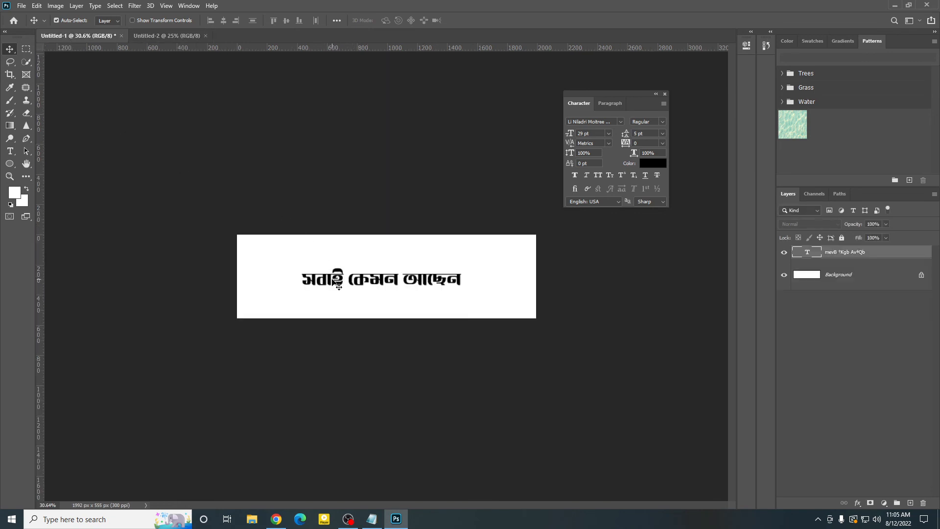
pyautogui.moveTo(338, 285); pyautogui.dragTo(384, 255)
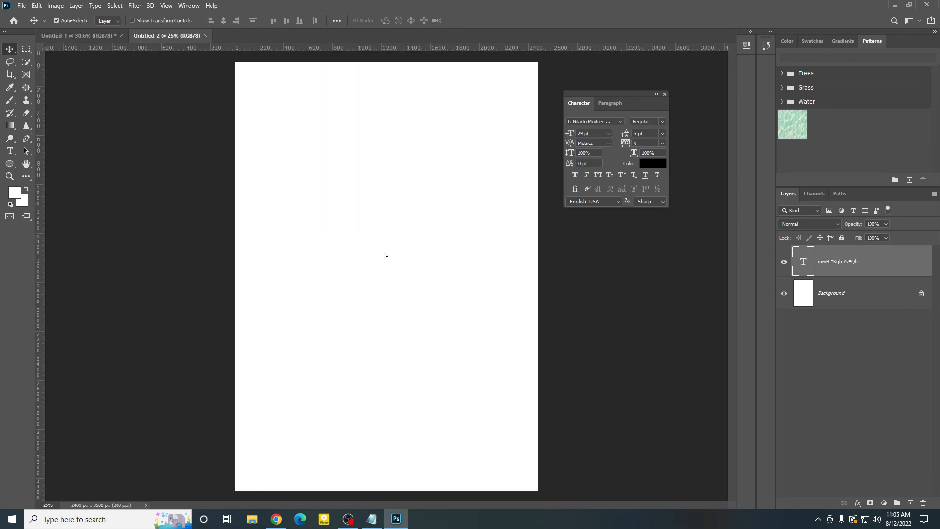
pyautogui.doubleClick(805, 263)
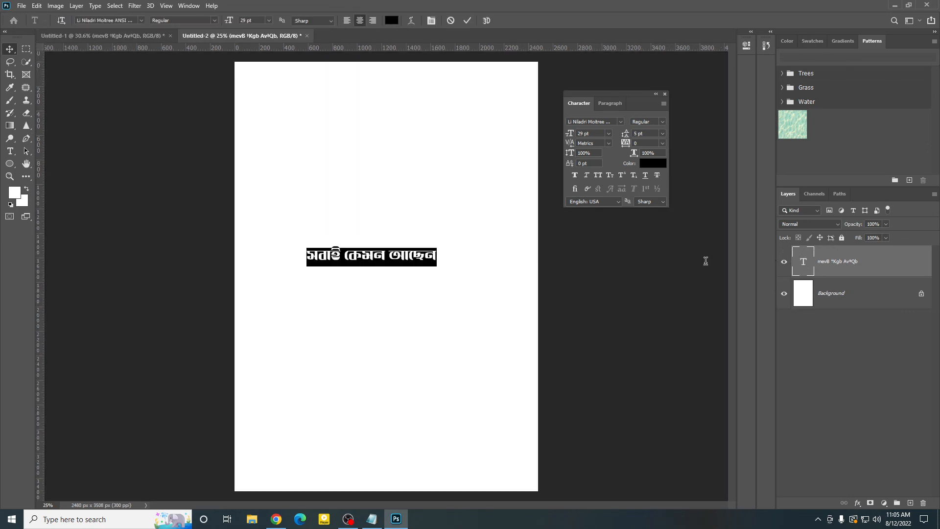
pyautogui.click(468, 21)
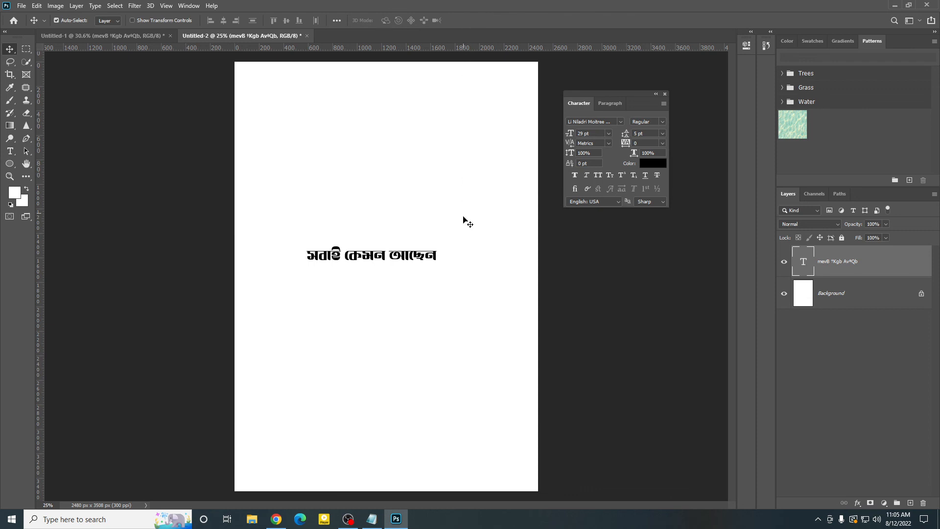
pyautogui.moveTo(414, 259); pyautogui.dragTo(420, 110)
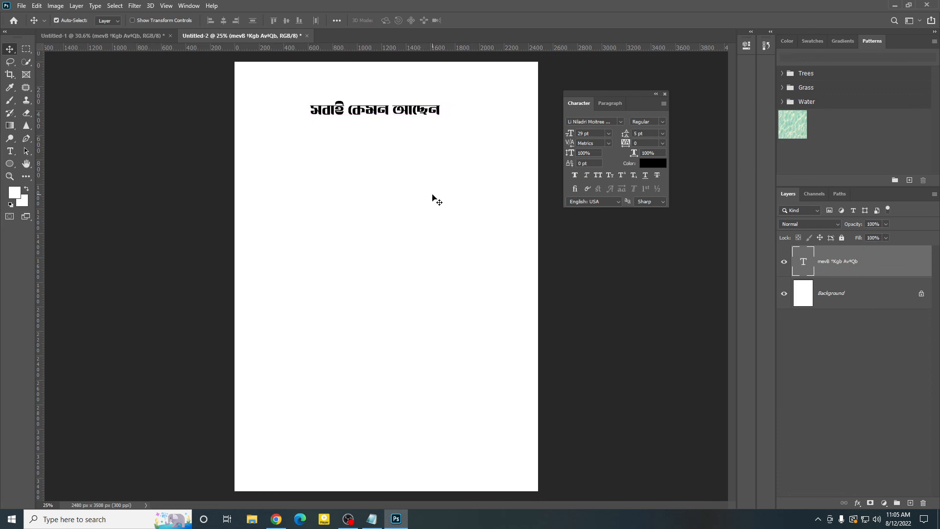
# Step: Return to the Untitled-1 document, close the Character panel and select the Bengali text layer
pyautogui.click(442, 211)
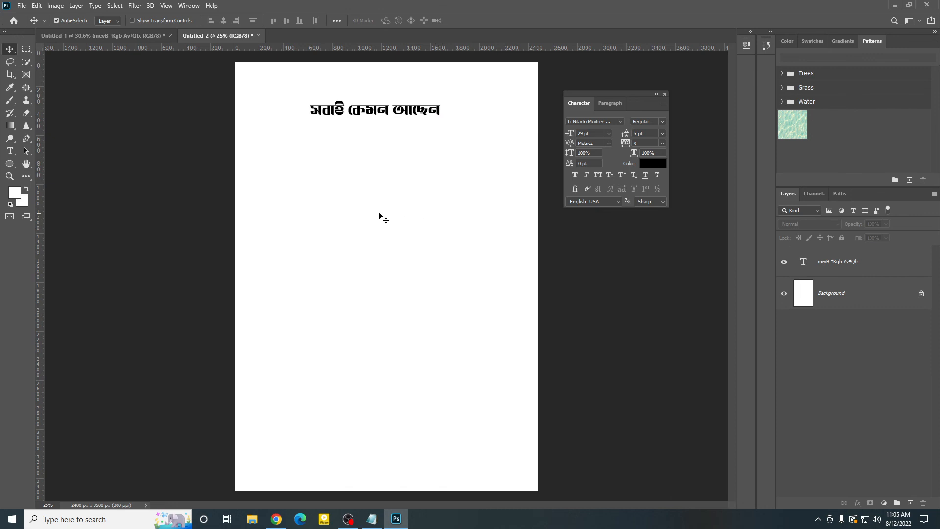
pyautogui.click(133, 35)
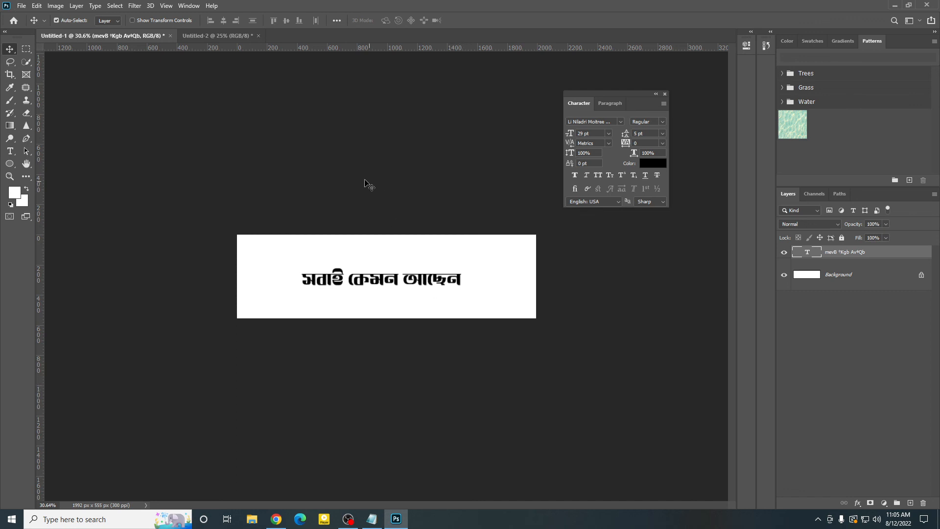
pyautogui.moveTo(363, 180); pyautogui.dragTo(412, 339)
pyautogui.click(665, 94)
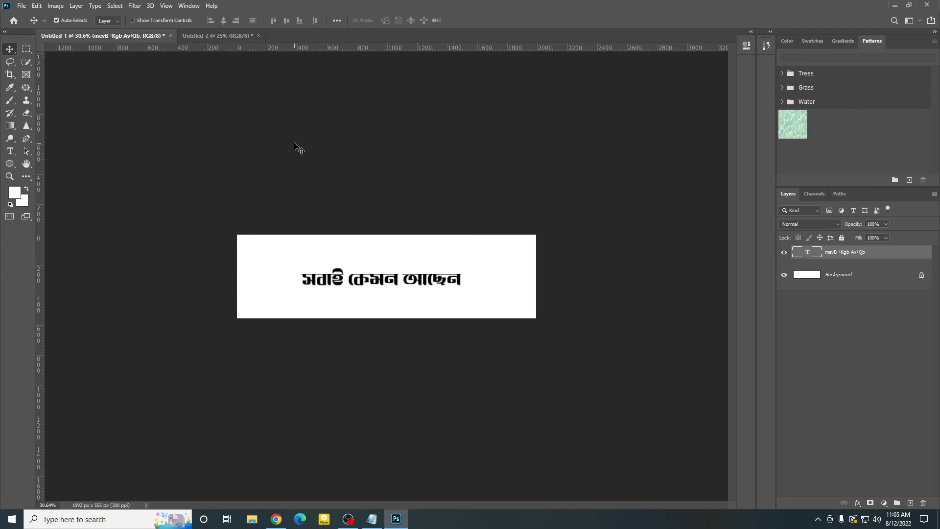
pyautogui.moveTo(296, 145); pyautogui.dragTo(378, 343)
pyautogui.click(356, 523)
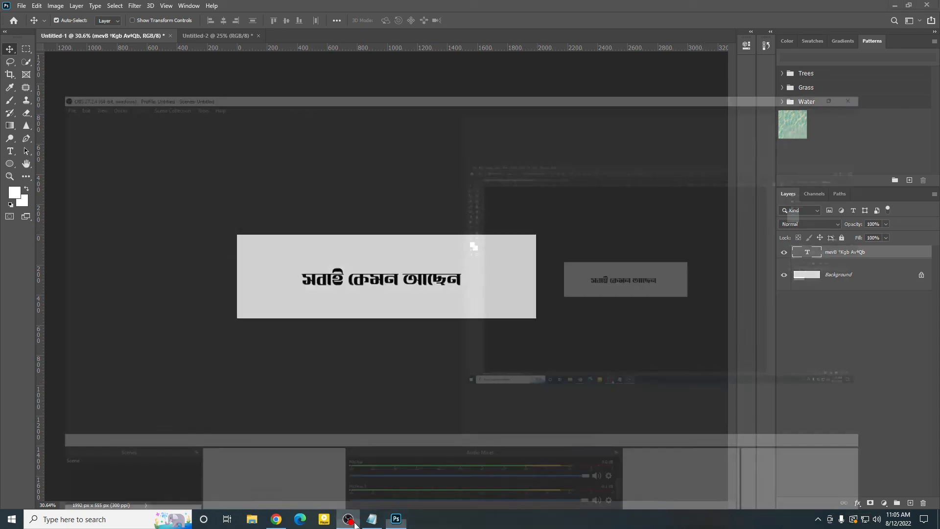
pyautogui.click(355, 523)
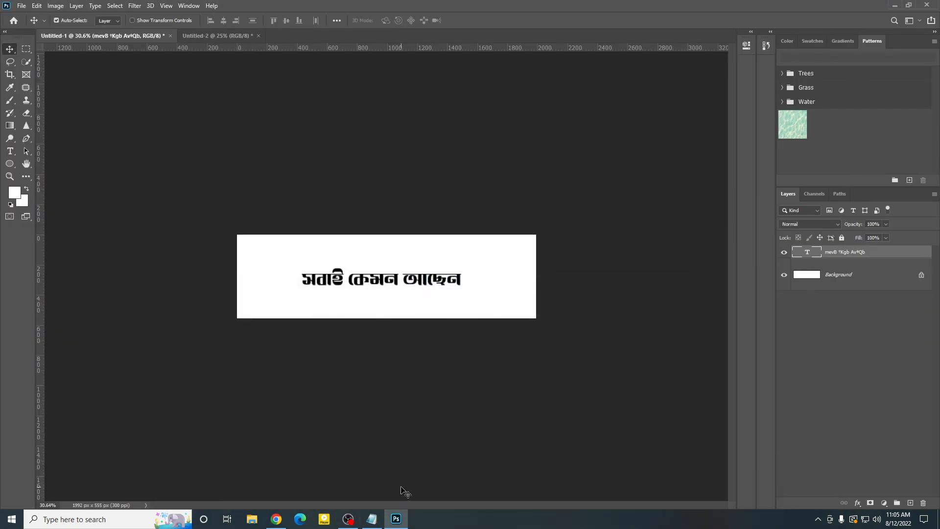
# Step: Nudge the Bengali text very slightly within the white strip and keep its layer selected
pyautogui.moveTo(414, 285); pyautogui.dragTo(413, 284)
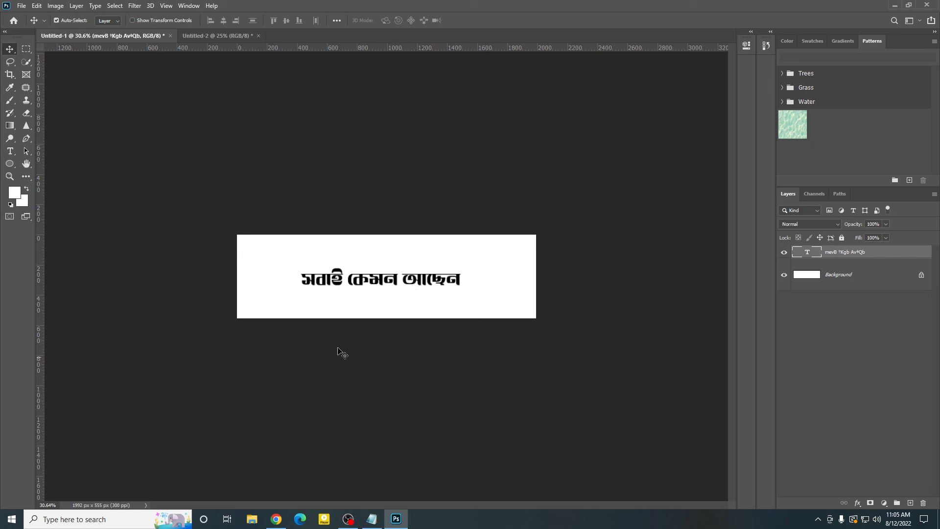
pyautogui.moveTo(320, 214); pyautogui.dragTo(379, 338)
# Step: Switch to Chrome and look over the uploads and Shorts on the Pic Ur Design YouTube channel's home page
pyautogui.click(277, 519)
pyautogui.scroll(-3, 294, 304)
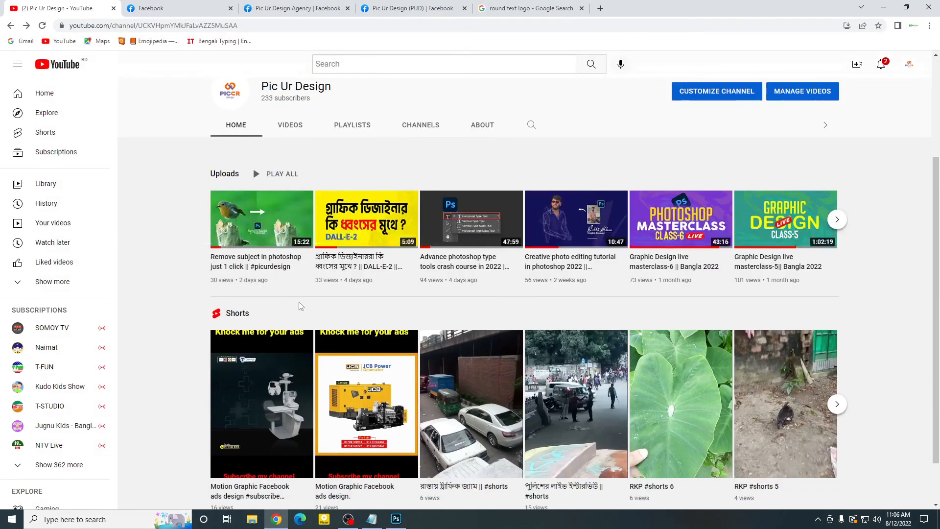
pyautogui.scroll(3, 314, 309)
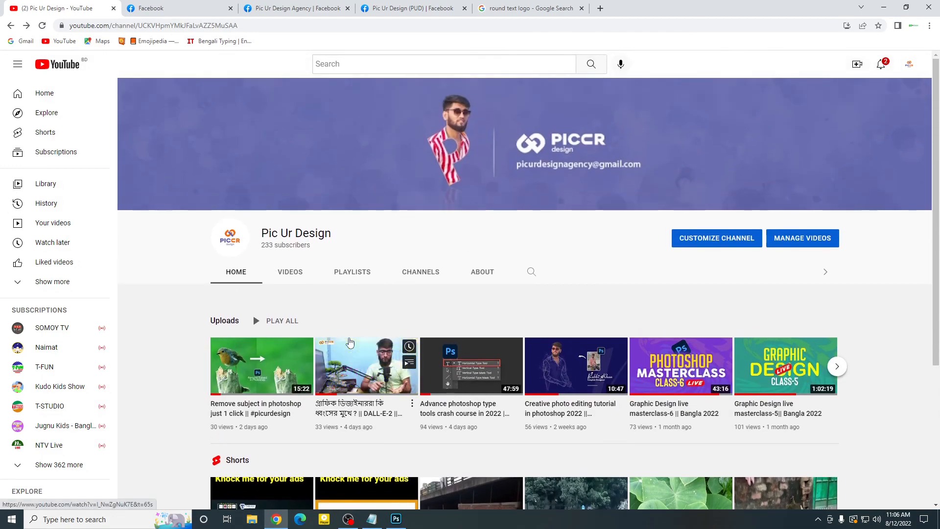